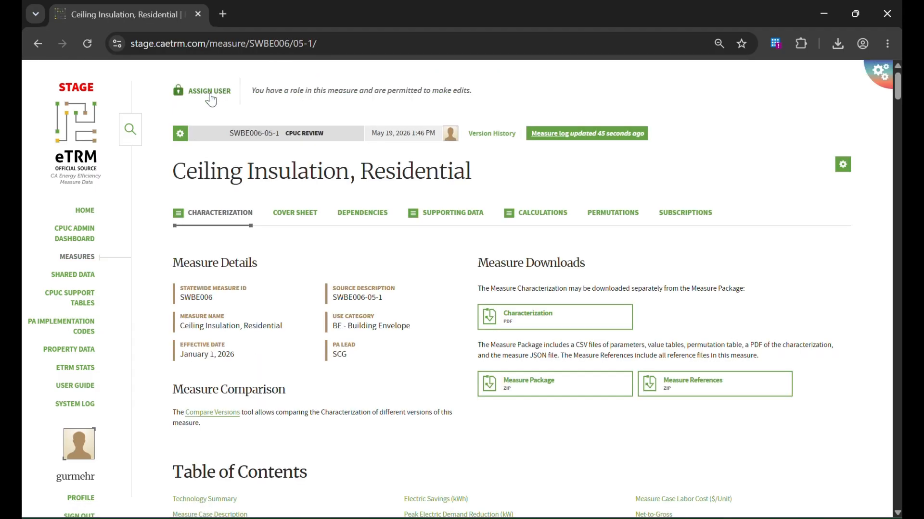
Assign yourself to the Ceiling Insulation measure and create a draft from version SWBE006-05-1 in release cycle 06 (New)
left_click(215, 94)
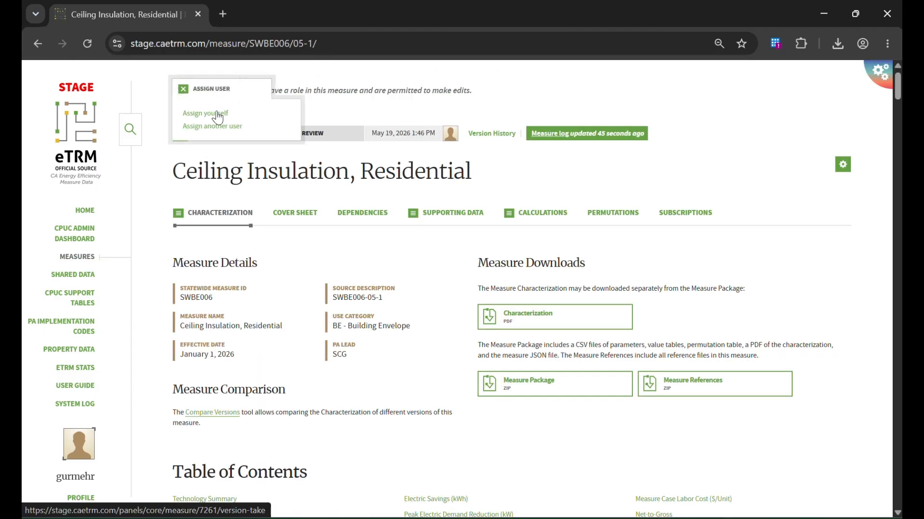
left_click(210, 114)
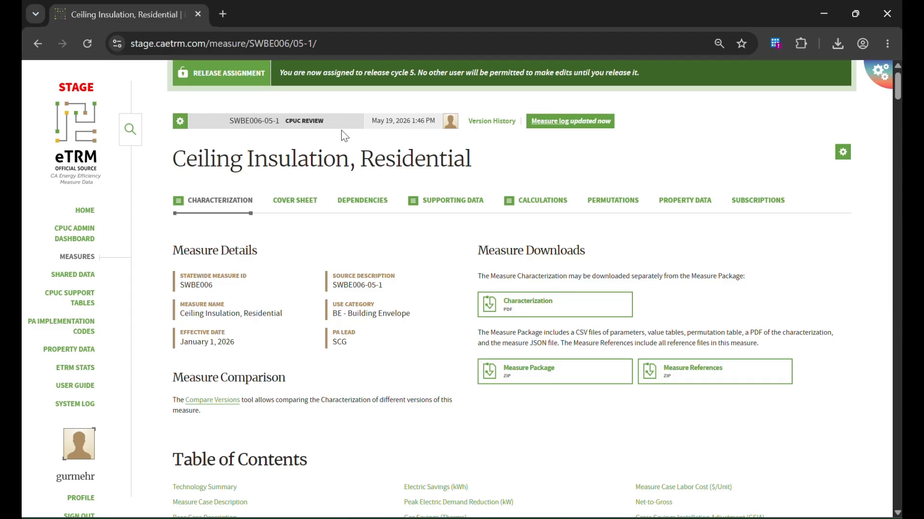
left_click(181, 127)
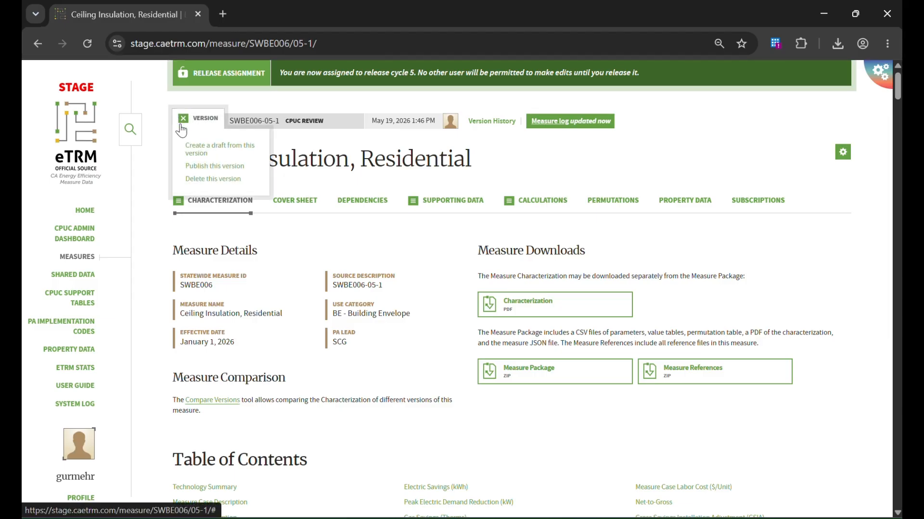
left_click(206, 147)
left_click(441, 162)
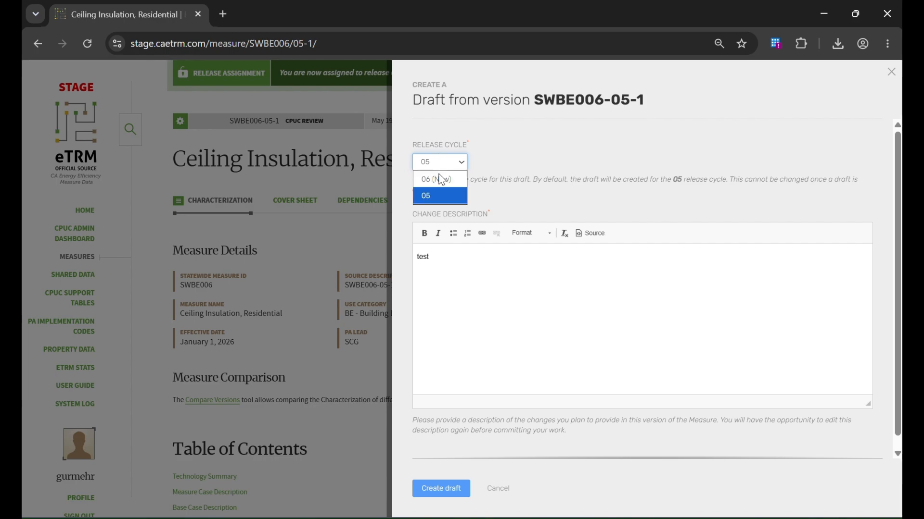
left_click(438, 182)
left_click(433, 488)
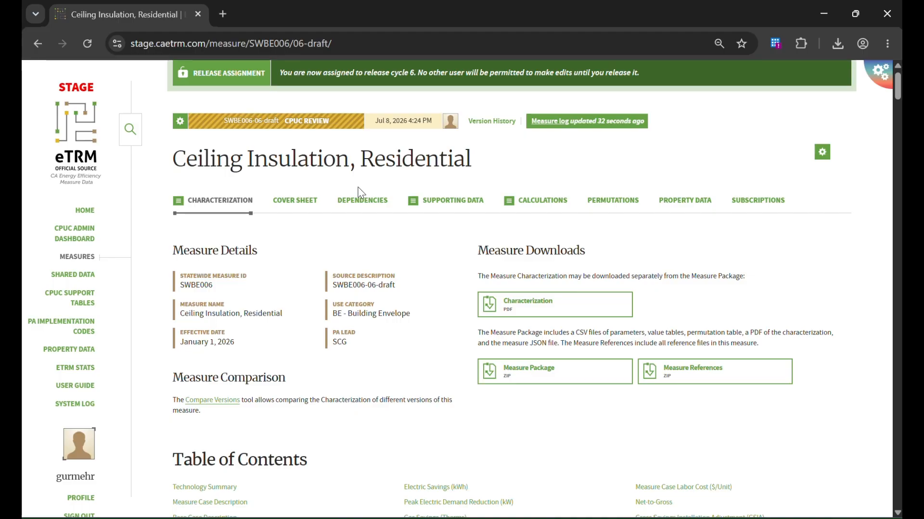
Start a new value table in the draft's supporting data, named "Heat Factor" and described as "heat factor description"
left_click(469, 204)
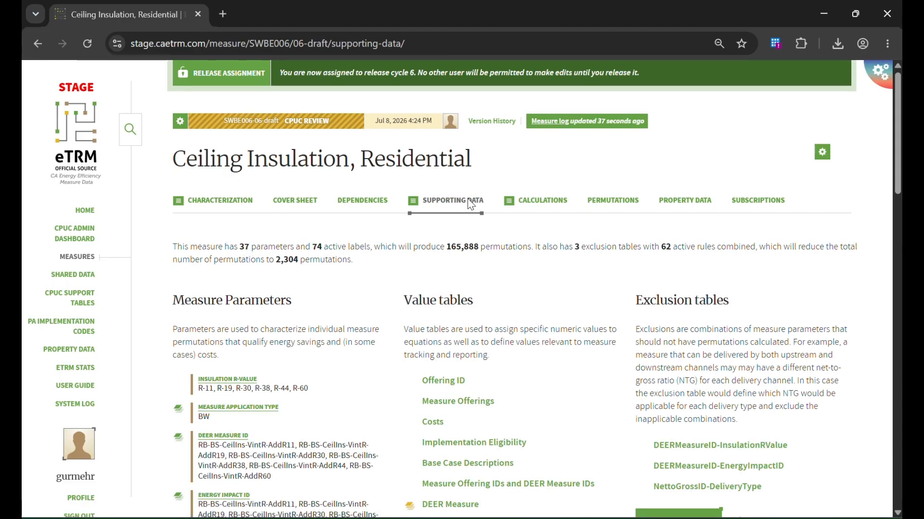
scroll(471, 205, "down", 4)
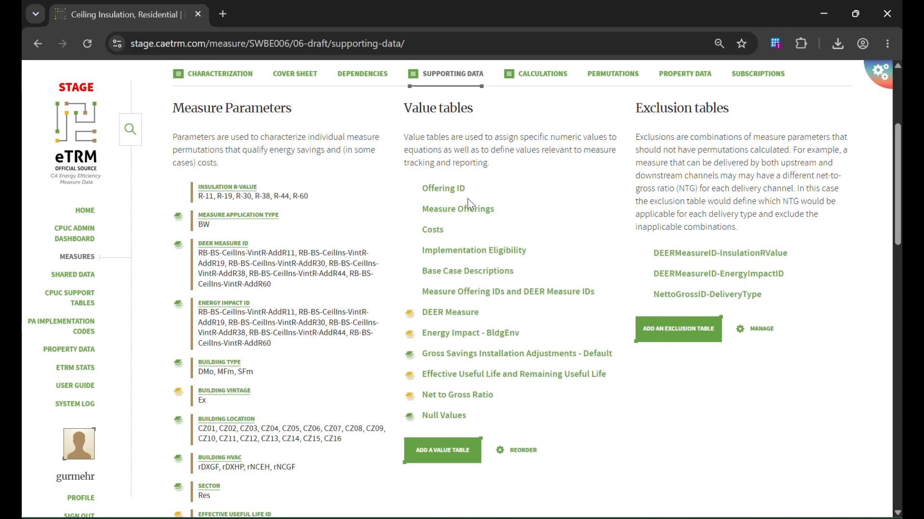
scroll(469, 205, "down", 2)
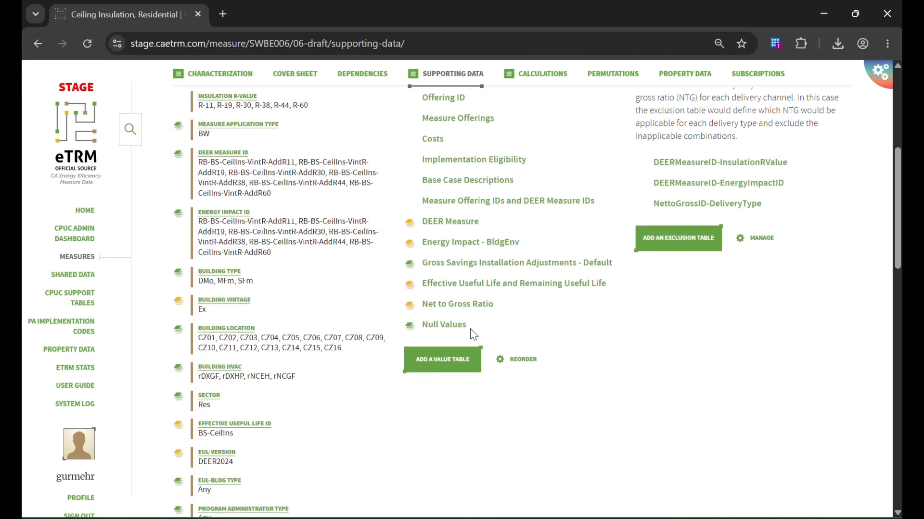
left_click(447, 370)
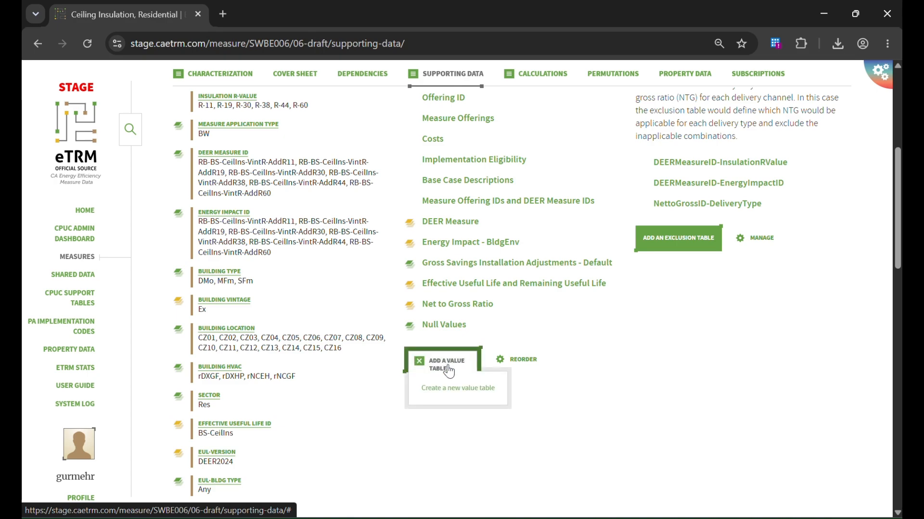
left_click(469, 391)
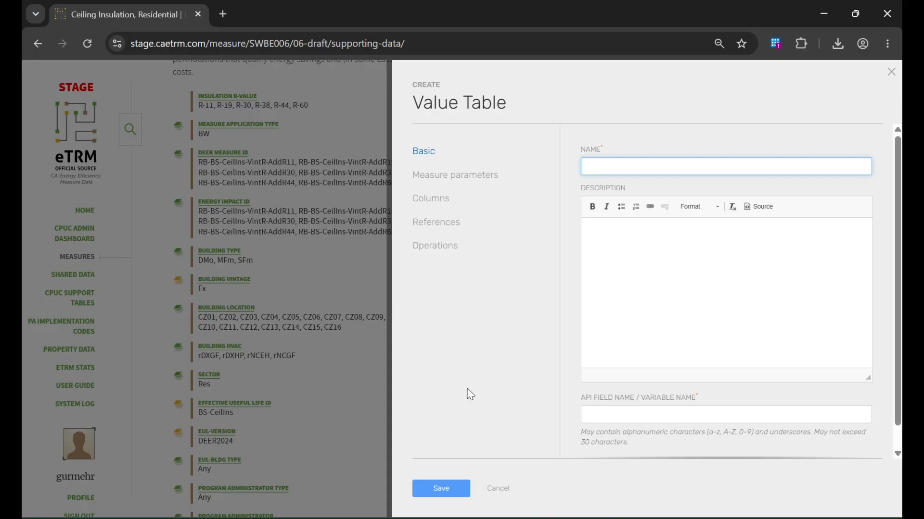
type("Heat Factor")
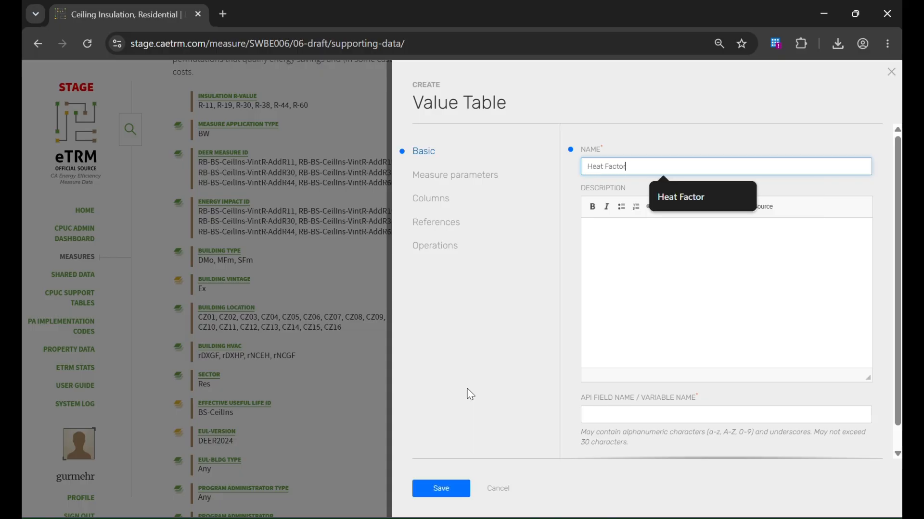
key("Tab")
type("heat fa")
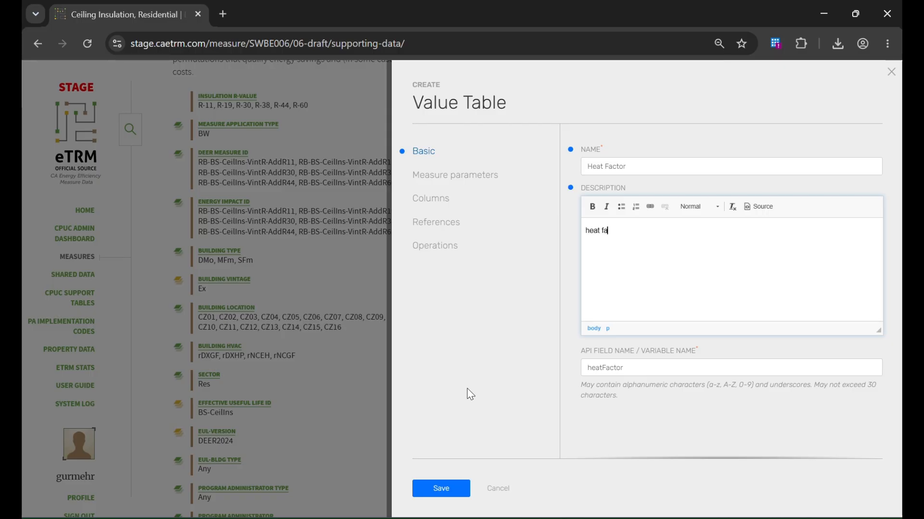
type("ctor description")
left_click(635, 367)
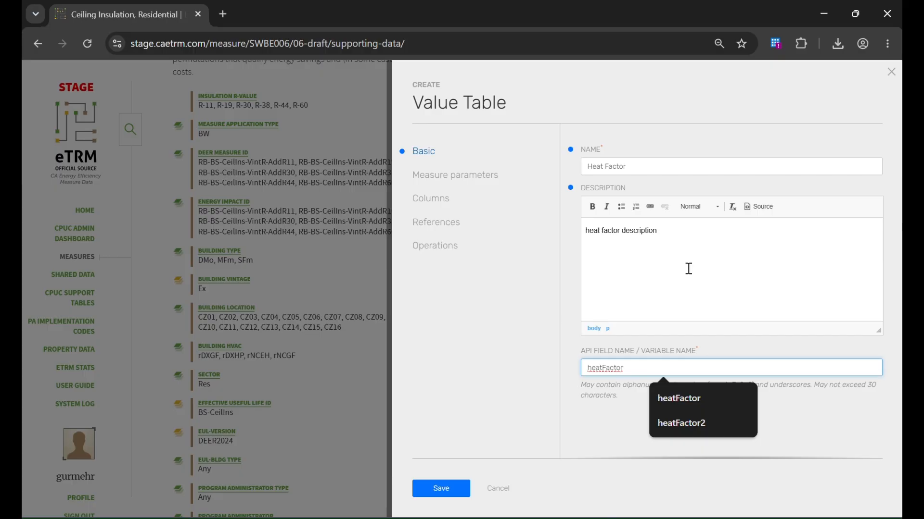
Delete the default Value (Text) column from the new table's column set
left_click(496, 188)
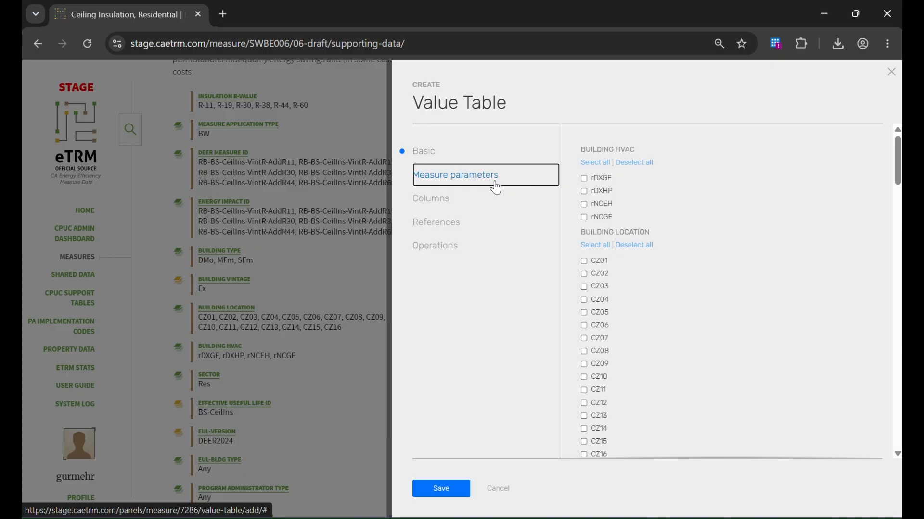
left_click(440, 205)
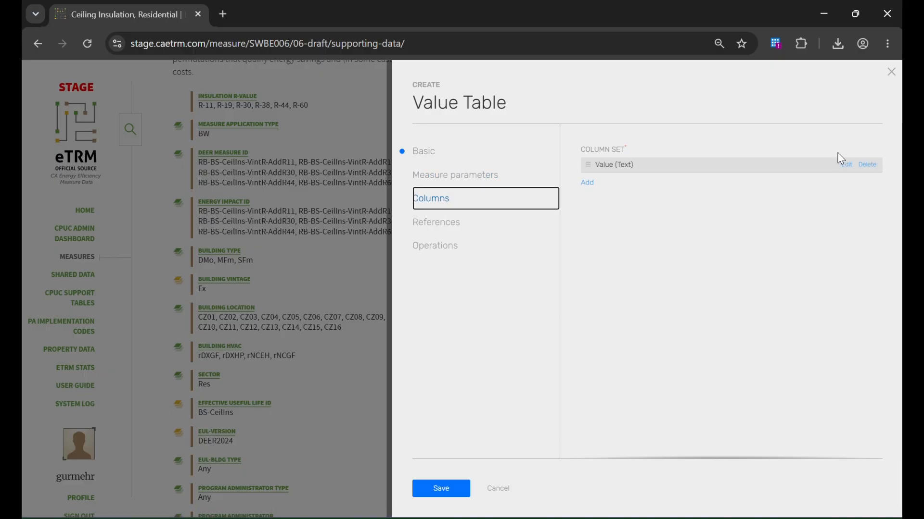
left_click(868, 165)
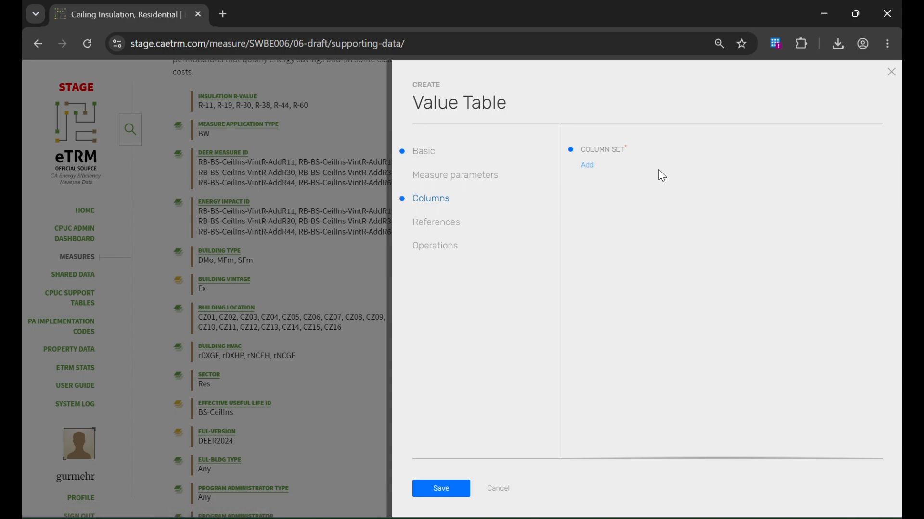
Add a value column named "Heat Factor" with the Text (String) unit and the Keyword filter widget
left_click(588, 165)
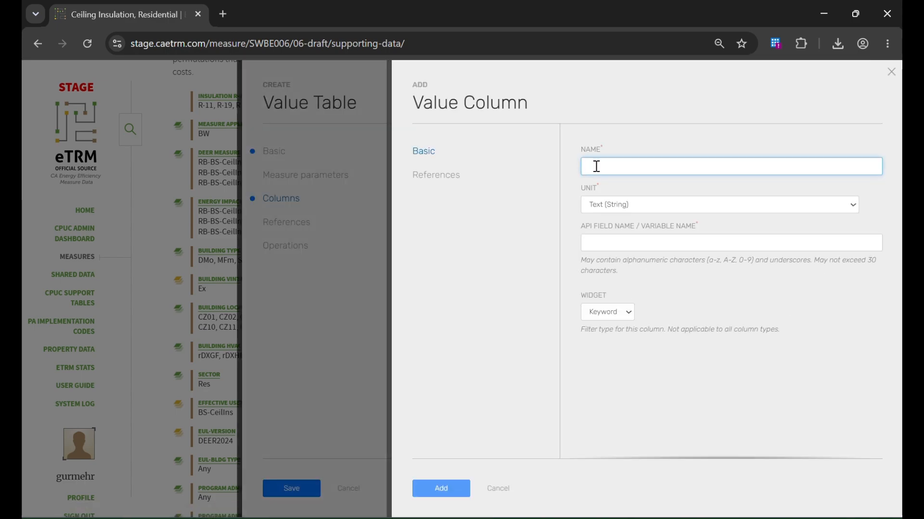
type("Heat Factor")
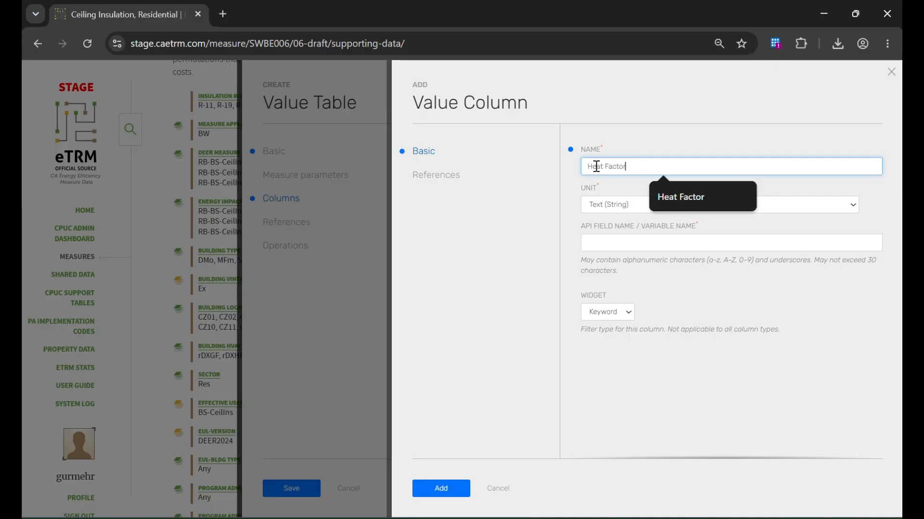
left_click(680, 148)
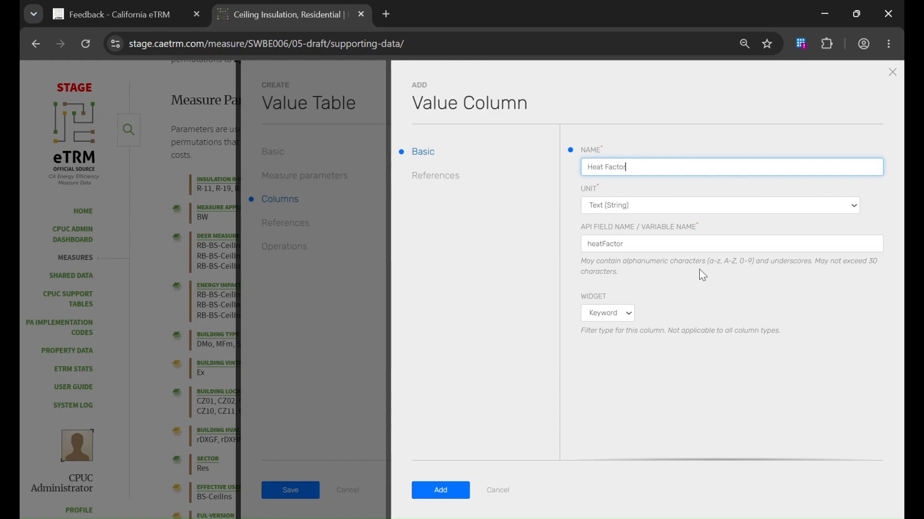
left_click(626, 313)
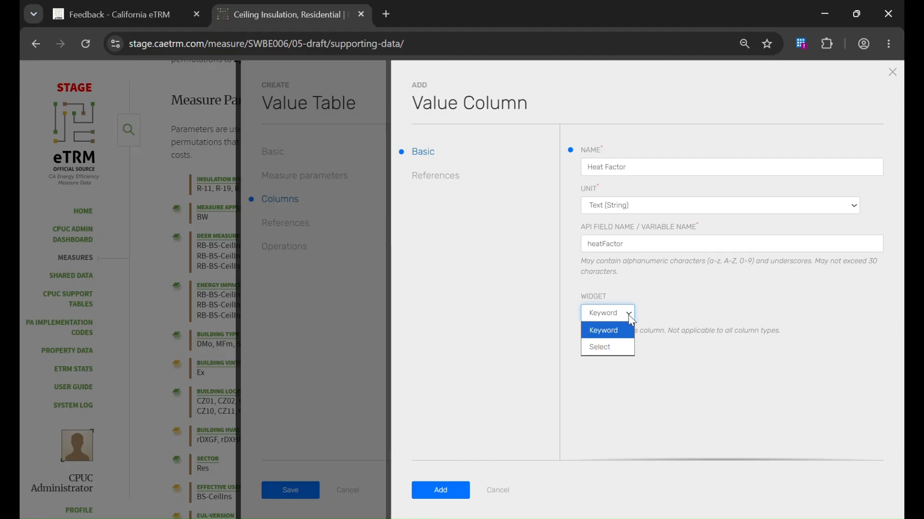
left_click(618, 346)
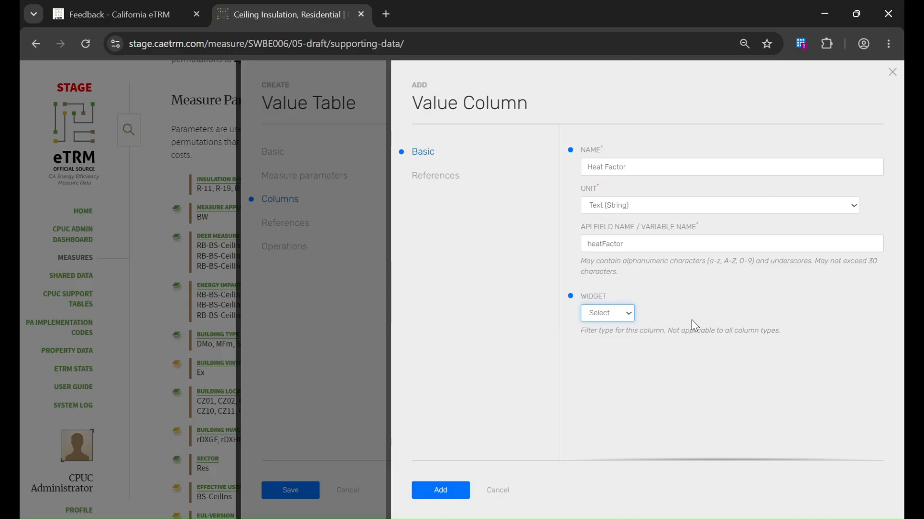
left_click(615, 317)
left_click(600, 332)
left_click(438, 493)
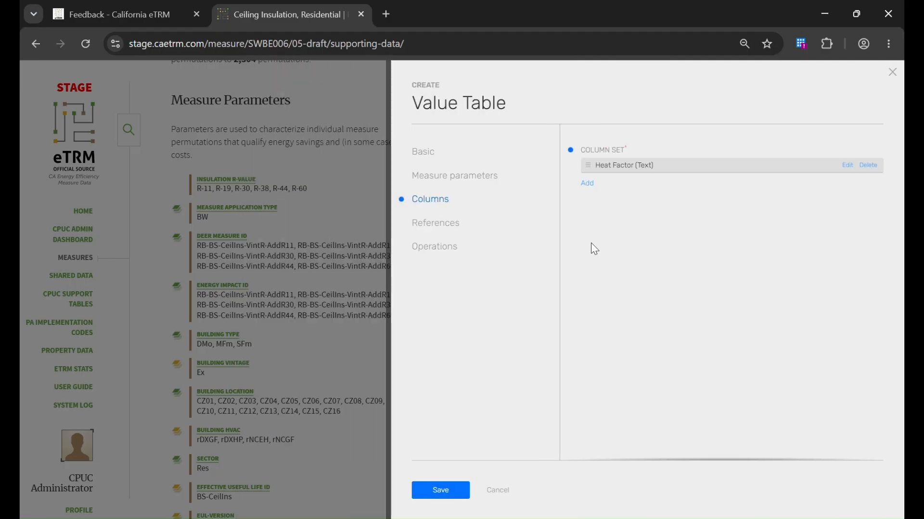
Add a second Text (String) value column named "Heat Factor1" with the Select filter widget
left_click(586, 183)
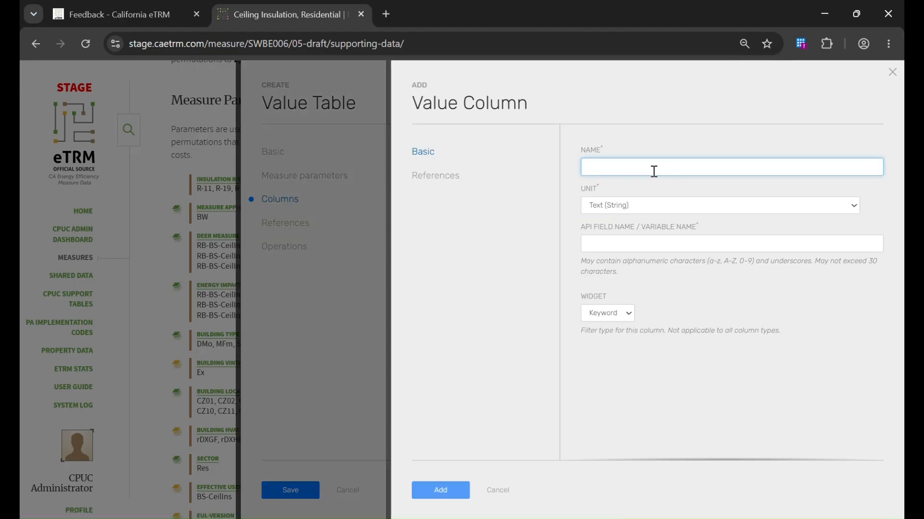
type("Heat Fa")
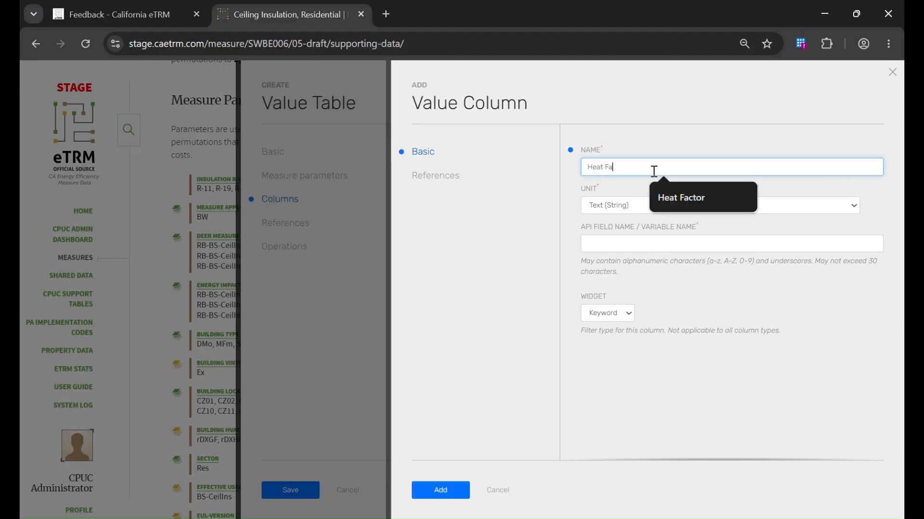
type("ctor1")
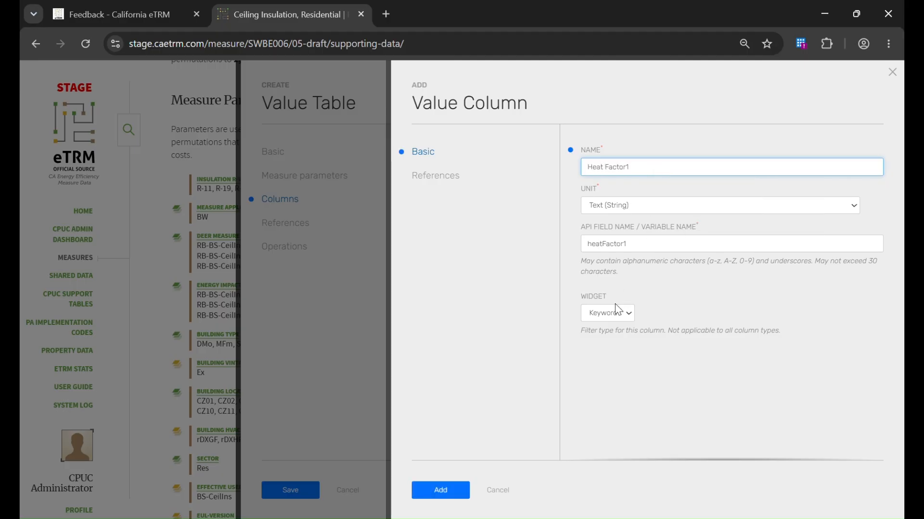
left_click(618, 312)
left_click(628, 350)
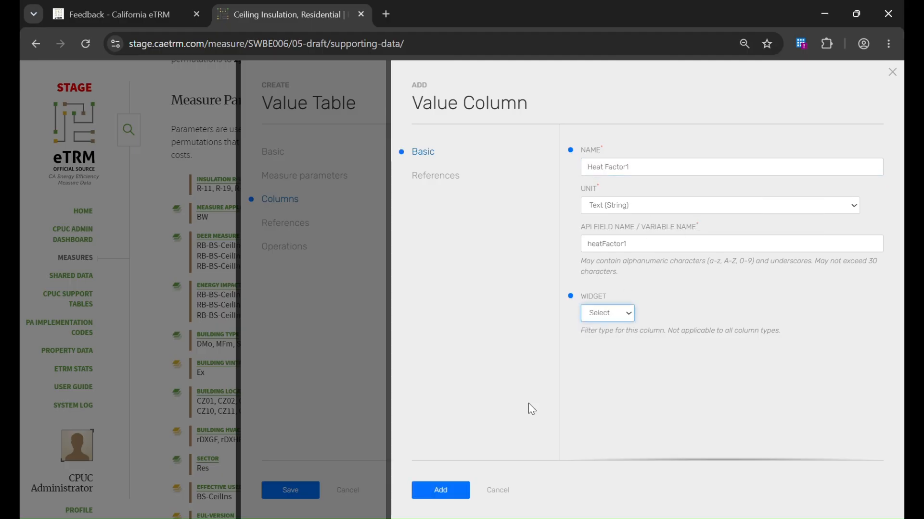
left_click(428, 488)
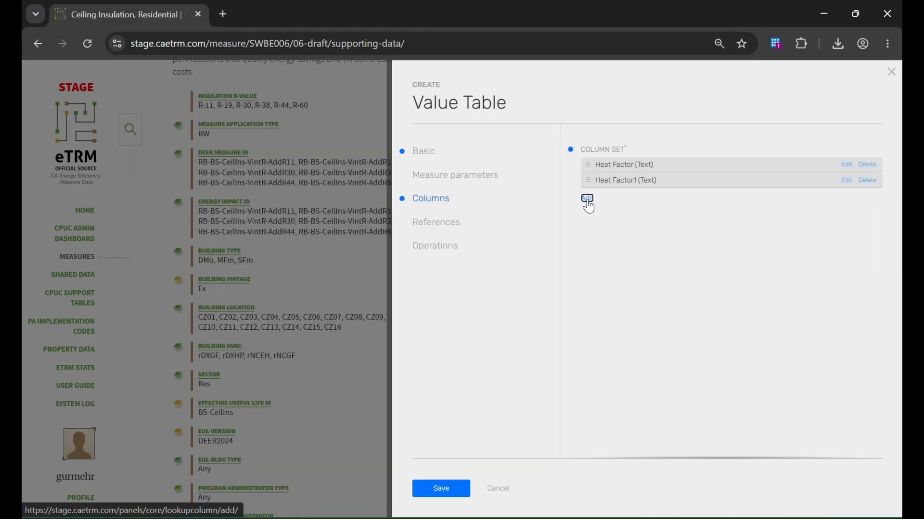
Add a value column named "R-Value" with the Number (Decimal) unit
left_click(587, 199)
type("R-Value")
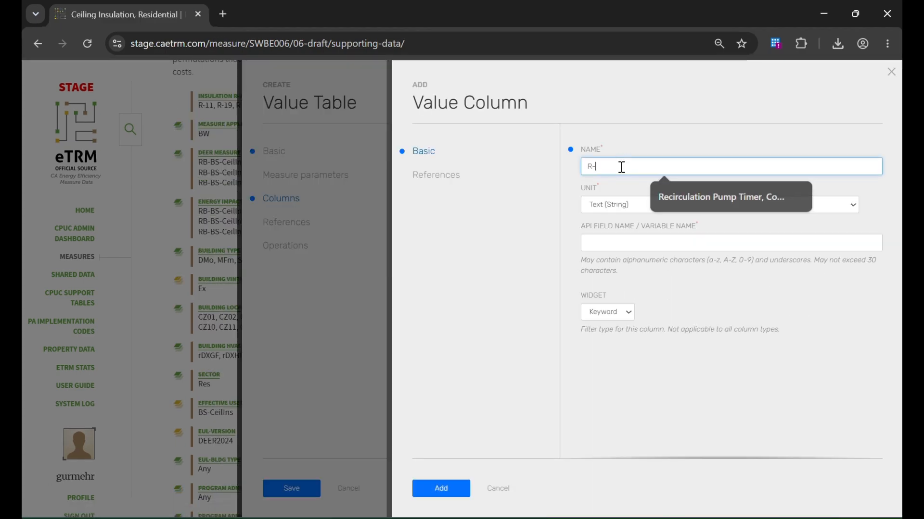
left_click(614, 207)
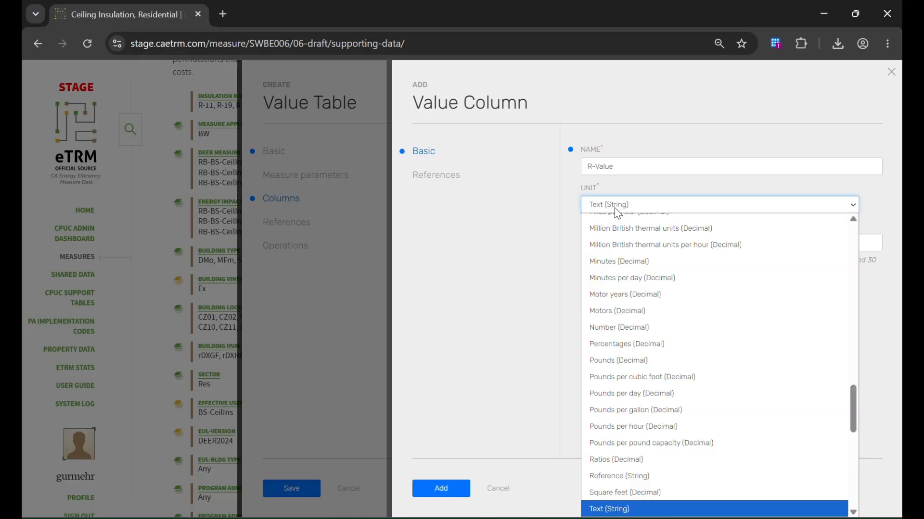
key("n")
key("Return")
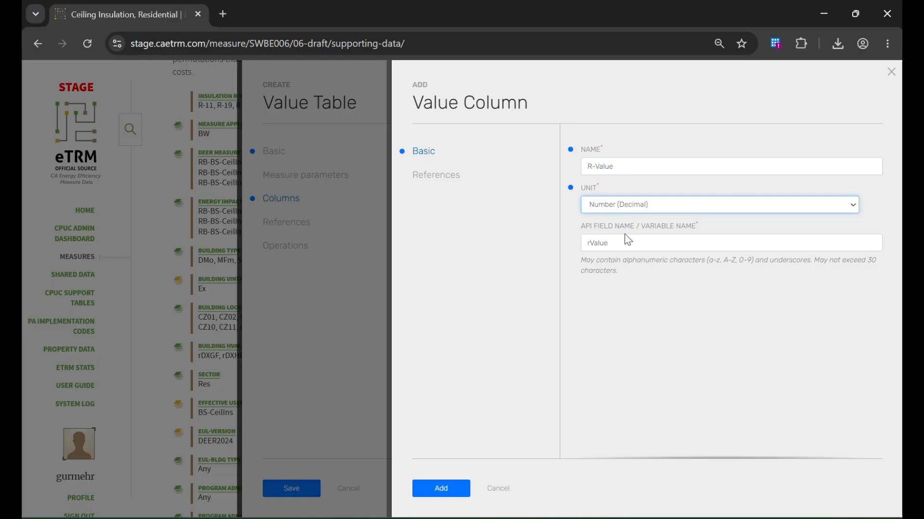
left_click(442, 489)
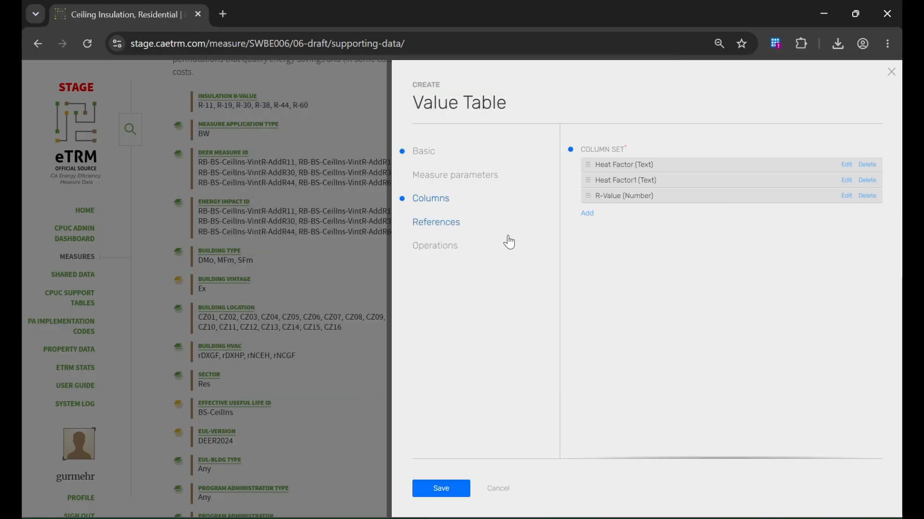
Search the references for "ashrae", attach reference R1036 to the value table, and save the table
left_click(462, 226)
left_click(600, 166)
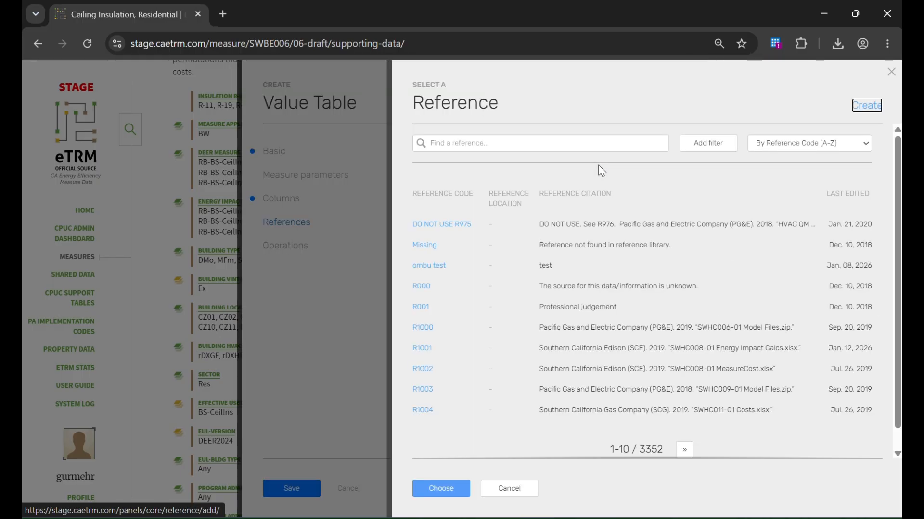
left_click(569, 144)
type("ashrae")
key("Return")
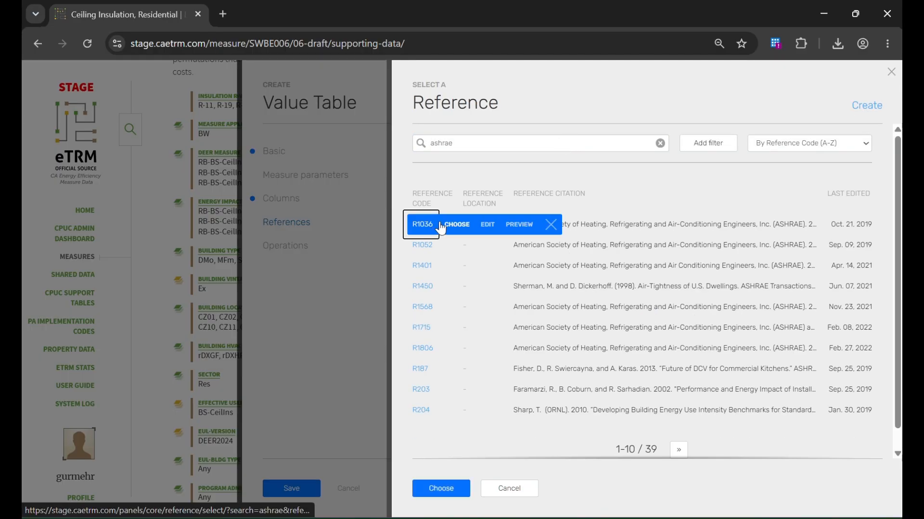
left_click(460, 229)
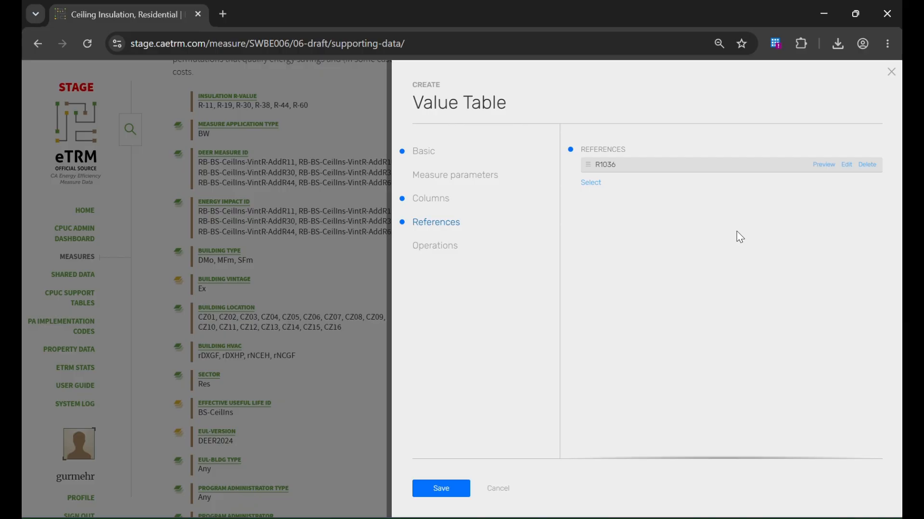
left_click(444, 483)
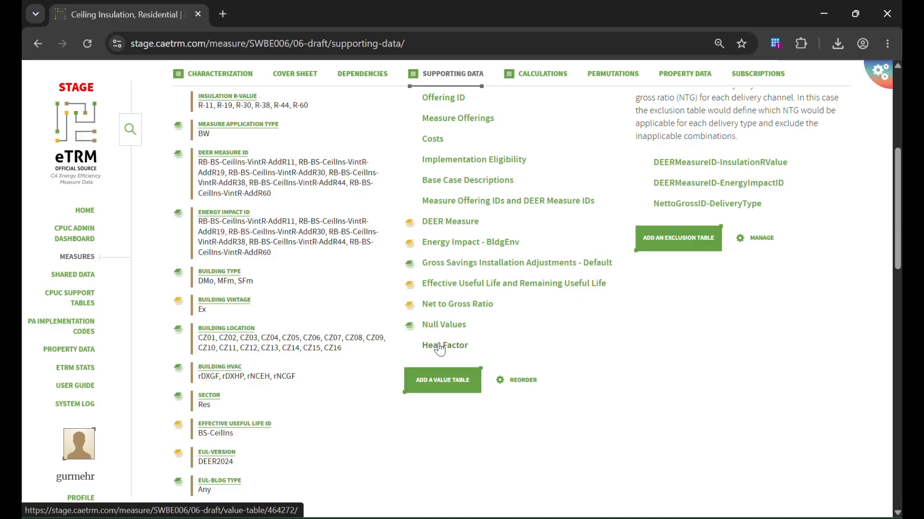
Edit the Heat Factor value table's properties to include all Building HVAC and all Building Location measure parameters
left_click(439, 347)
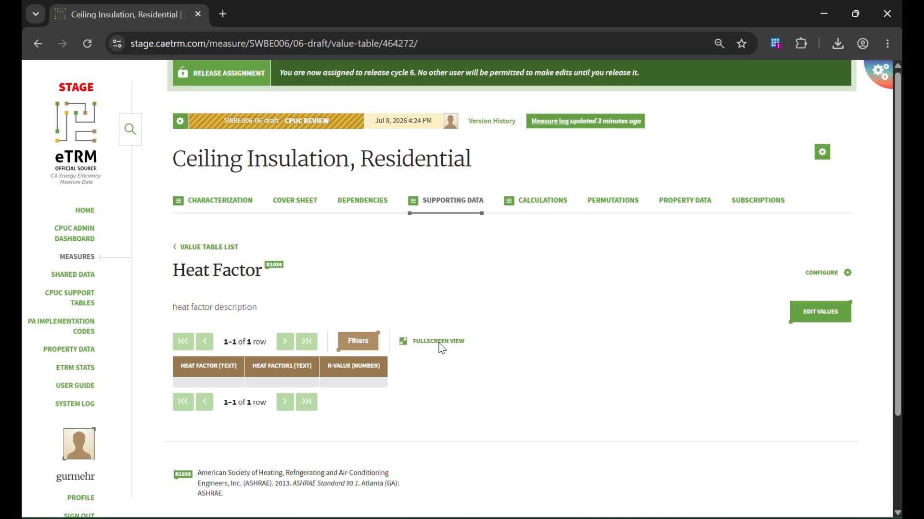
left_click(823, 272)
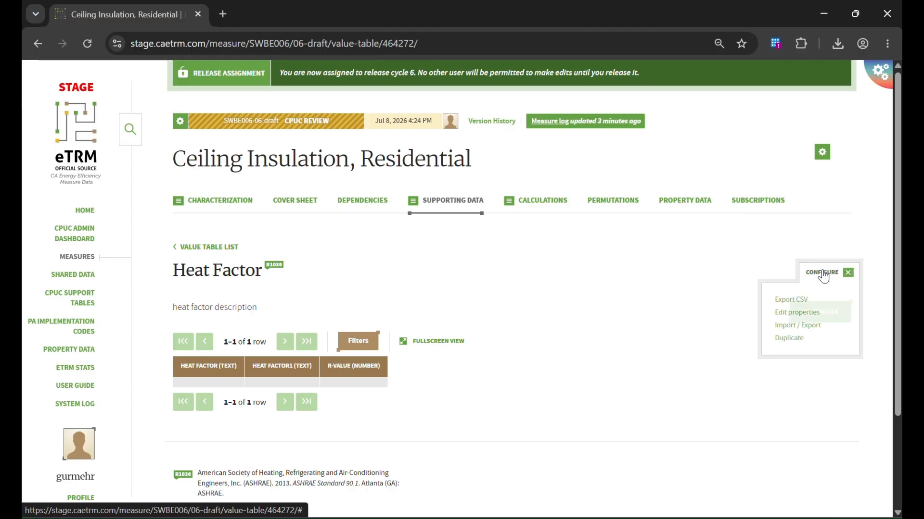
left_click(799, 312)
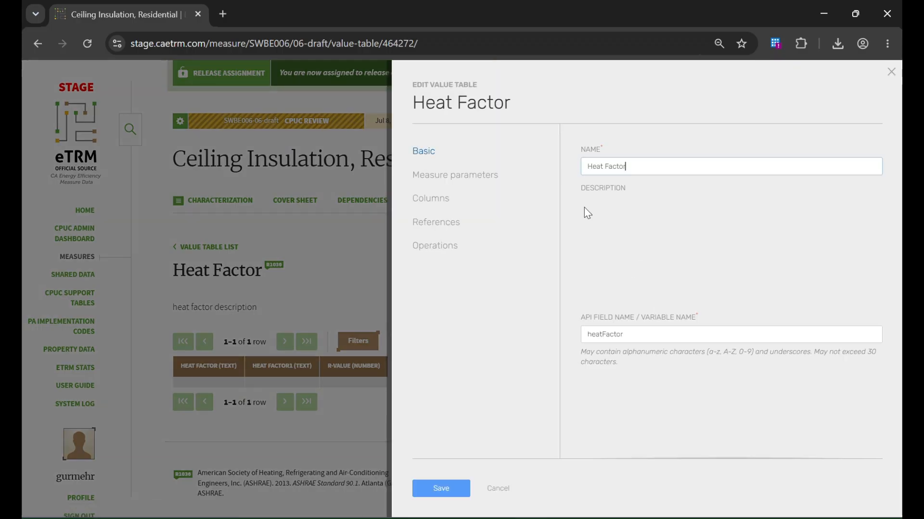
left_click(481, 181)
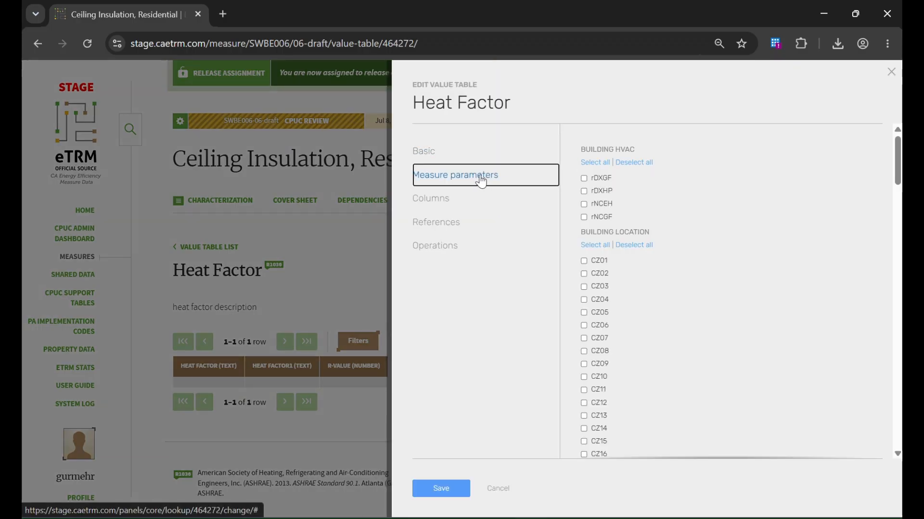
left_click(588, 163)
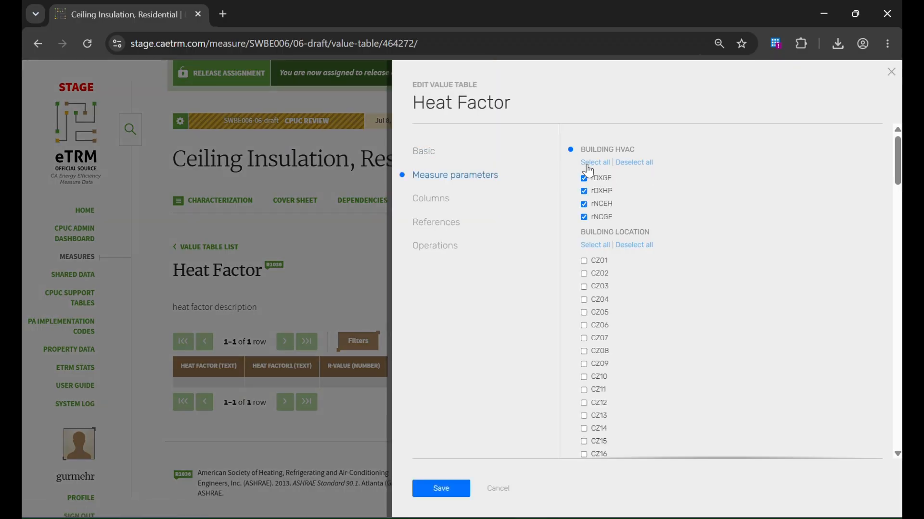
left_click(600, 247)
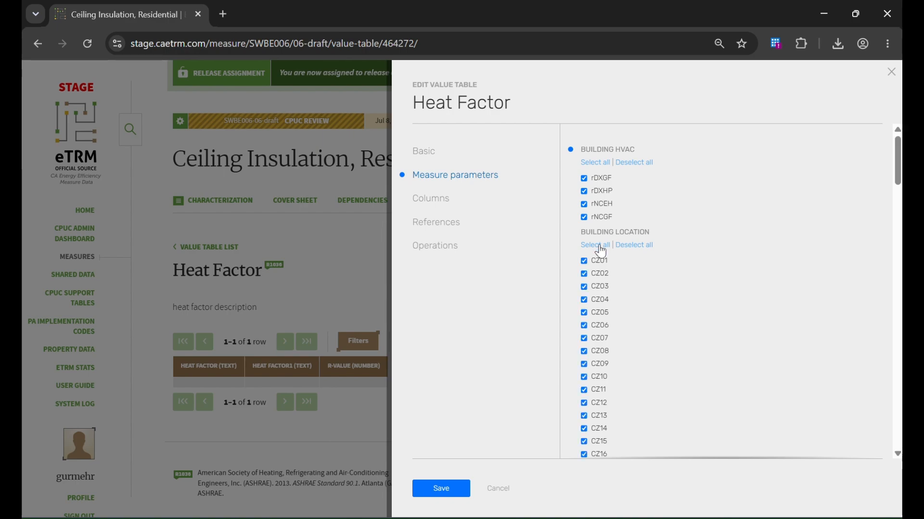
Include all Building Type values and the Ex Building Vintage among the table's measure parameters
scroll(601, 252, "down", 4)
scroll(600, 252, "down", 3)
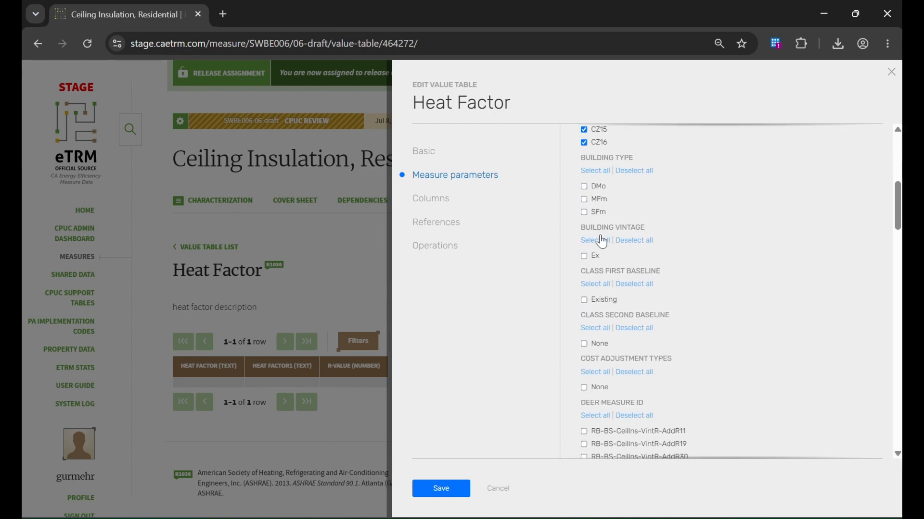
left_click(595, 170)
scroll(598, 179, "down", 1)
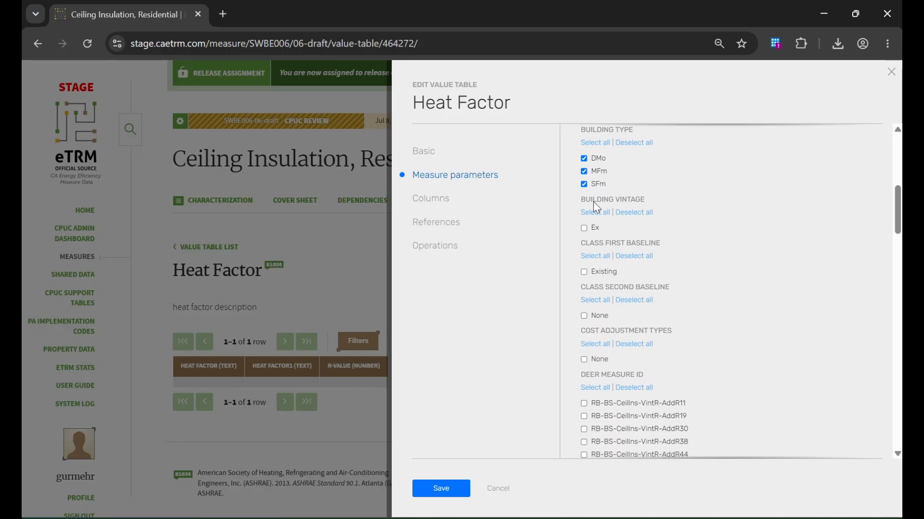
scroll(594, 216, "down", 2)
Include the DEER Measure IDs RB-BS-CeilIns-VintR-AddR11, AddR30, AddR38 and AddR44 in the table's measure parameters
left_click(626, 284)
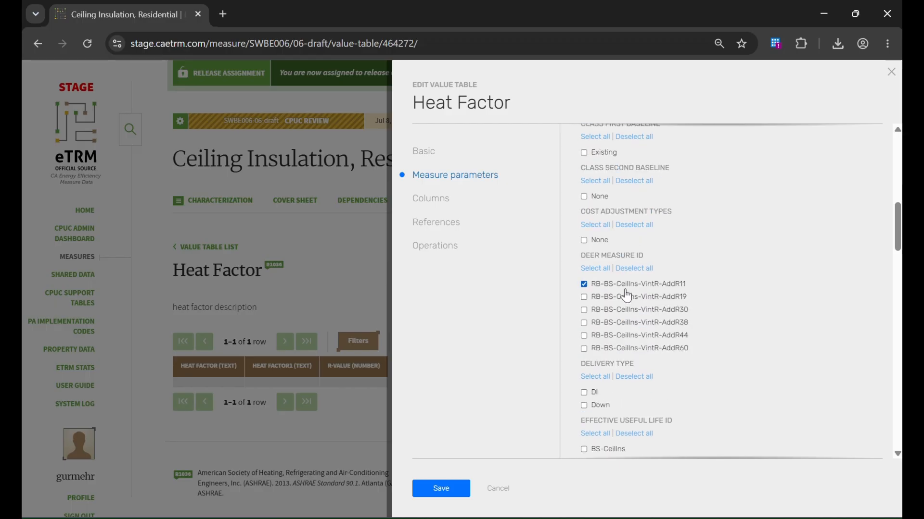
left_click(623, 311)
left_click(619, 323)
left_click(614, 336)
Include the DI and Down delivery types and all Energy Impact IDs in the table's measure parameters
scroll(600, 340, "down", 2)
left_click(601, 286)
left_click(600, 301)
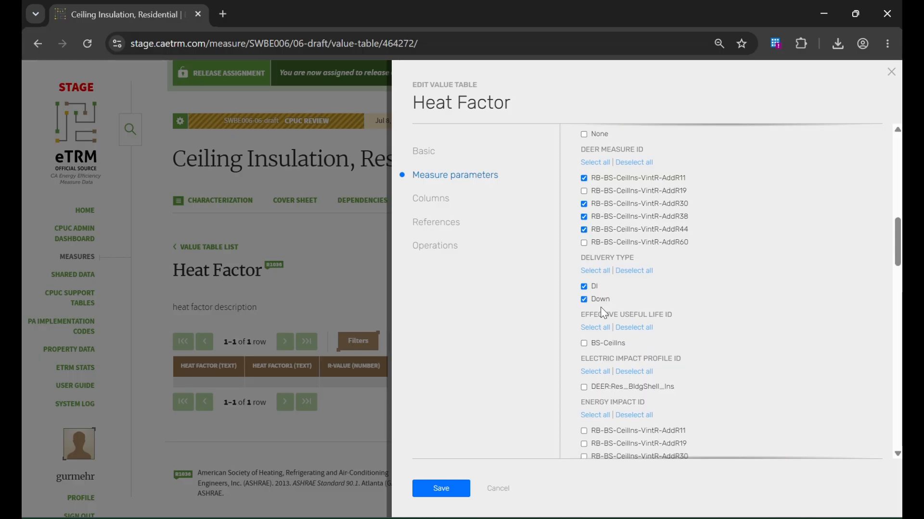
scroll(601, 308, "down", 4)
left_click(595, 194)
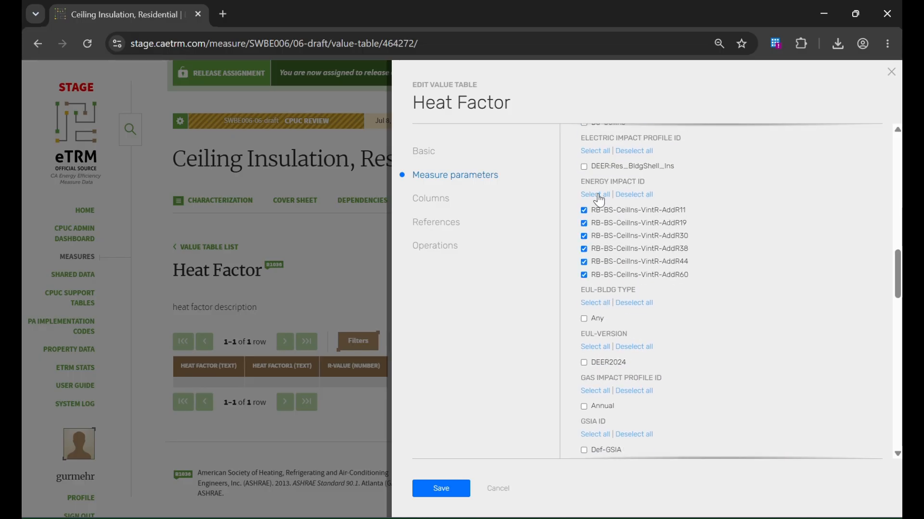
Include all Insulation R-Value options and save the Heat Factor value table
scroll(614, 311, "down", 3)
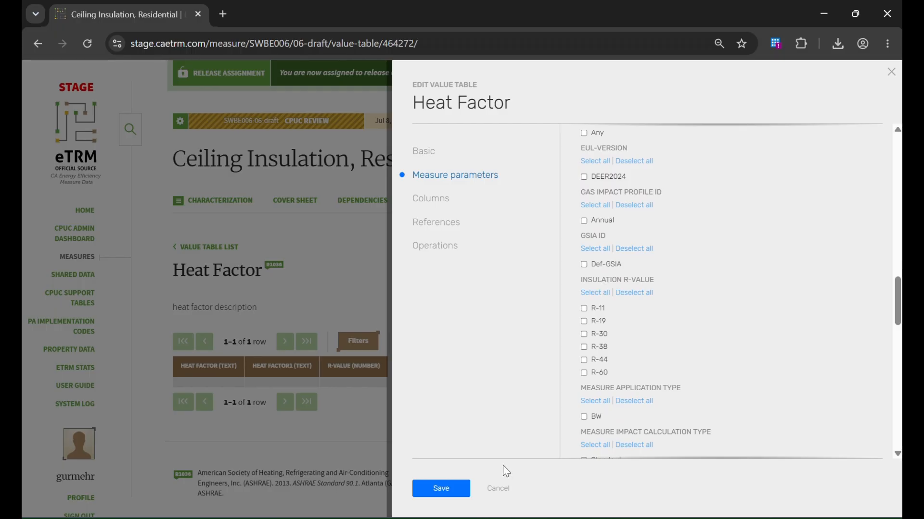
left_click(597, 292)
left_click(443, 489)
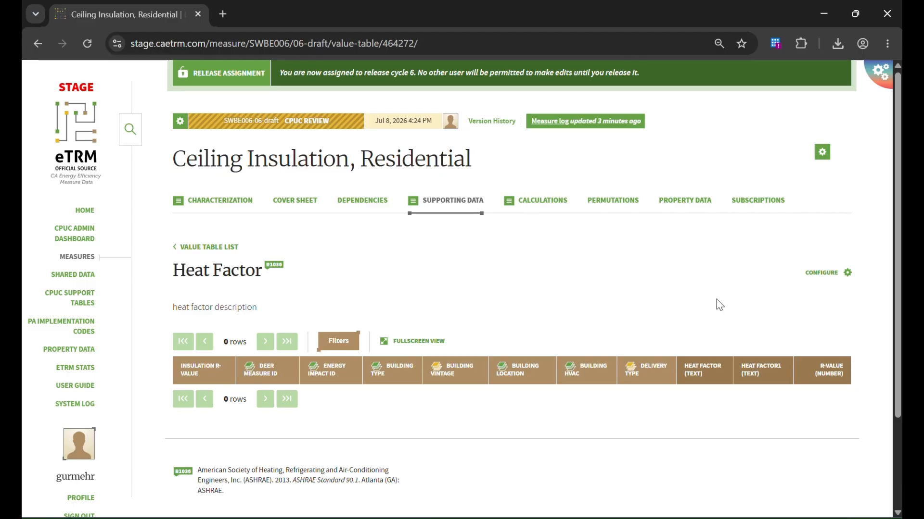
View the Heat Factor table in fullscreen and permute its missing rows
left_click(432, 341)
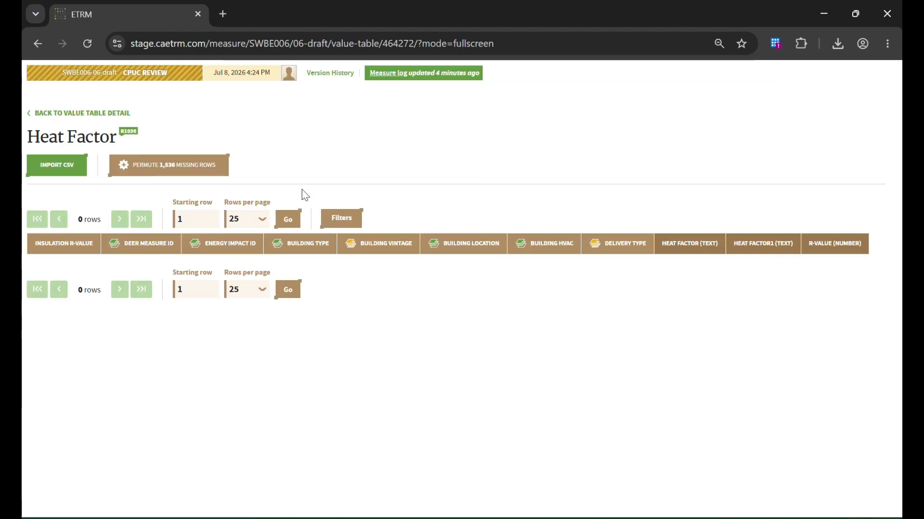
left_click(202, 175)
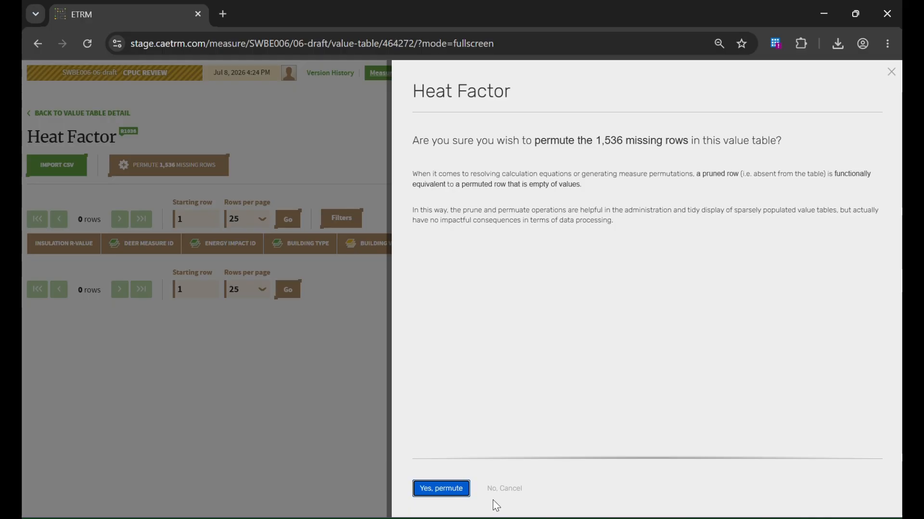
left_click(448, 487)
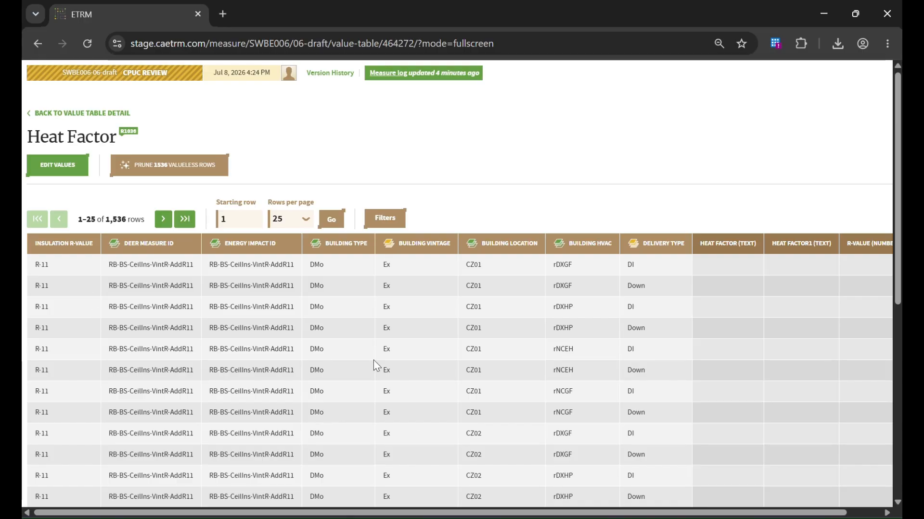
scroll(373, 360, "right", 3)
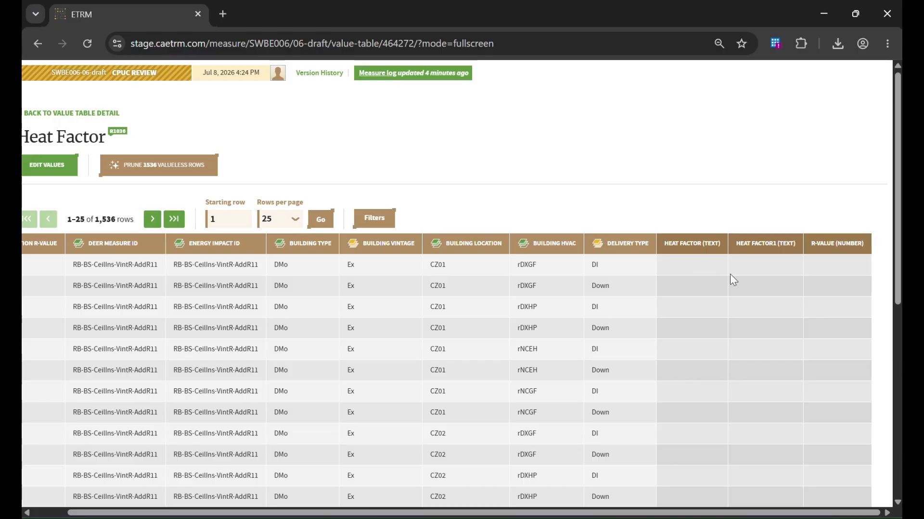
scroll(680, 268, "left", 1)
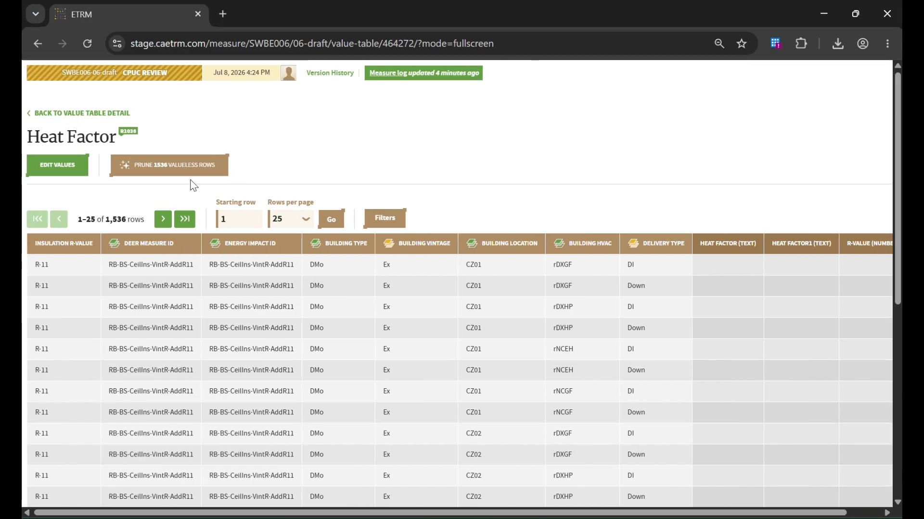
Edit the first row with Heat Factor "hi", Heat Factor1 "hi" and R-Value 0.76, and save the changes
left_click(51, 168)
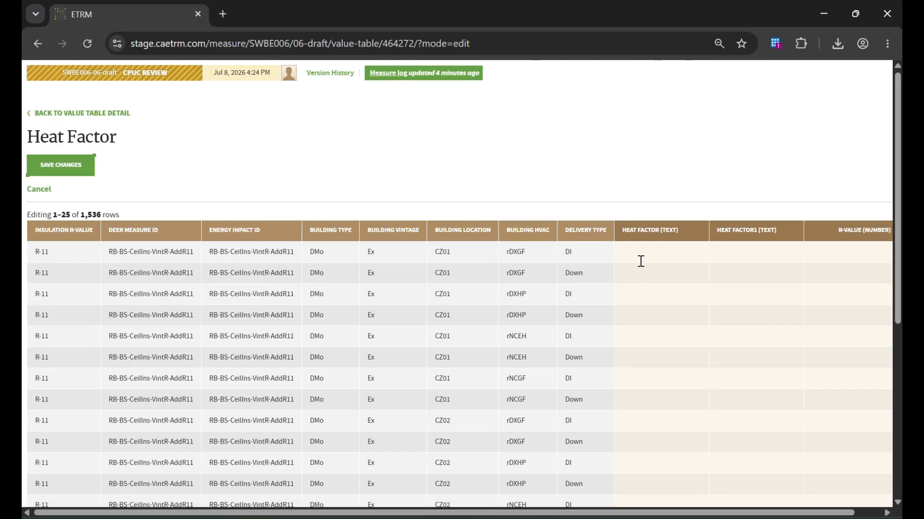
left_click(640, 260)
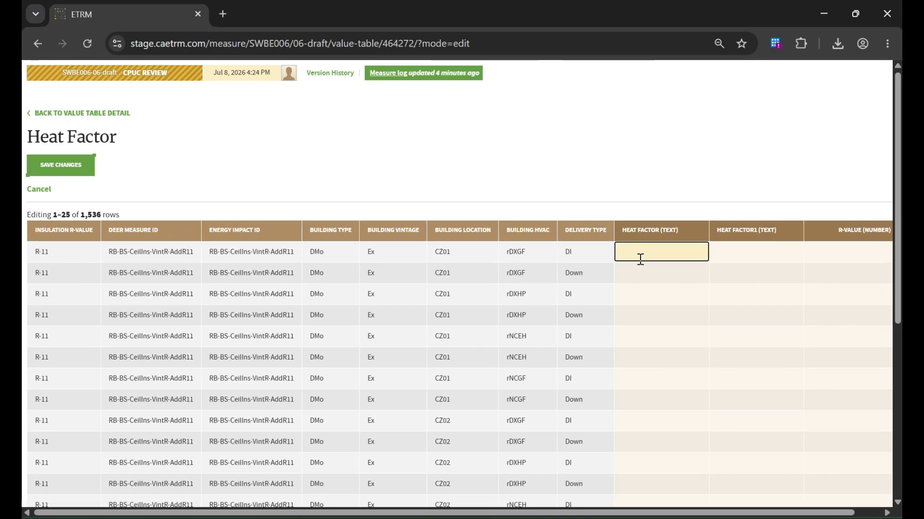
type("hi")
left_click(771, 250)
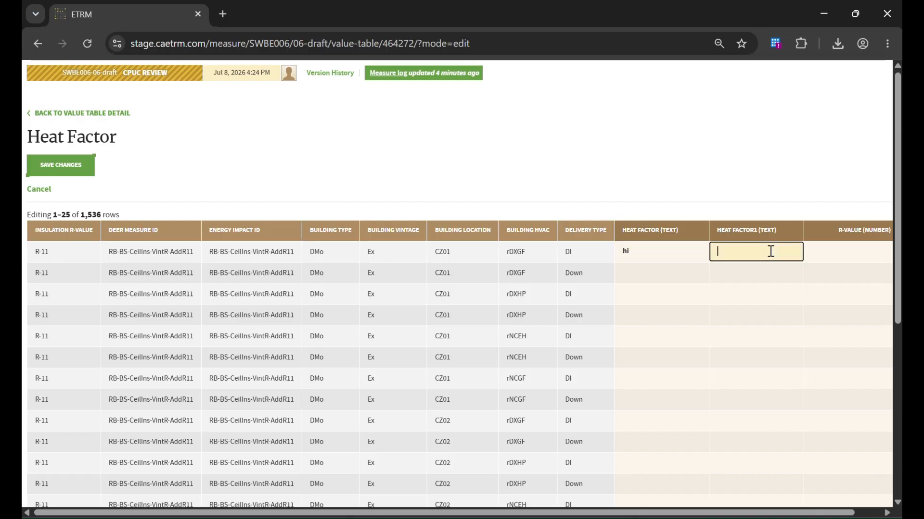
type("hi")
left_click(814, 254)
type("0.76")
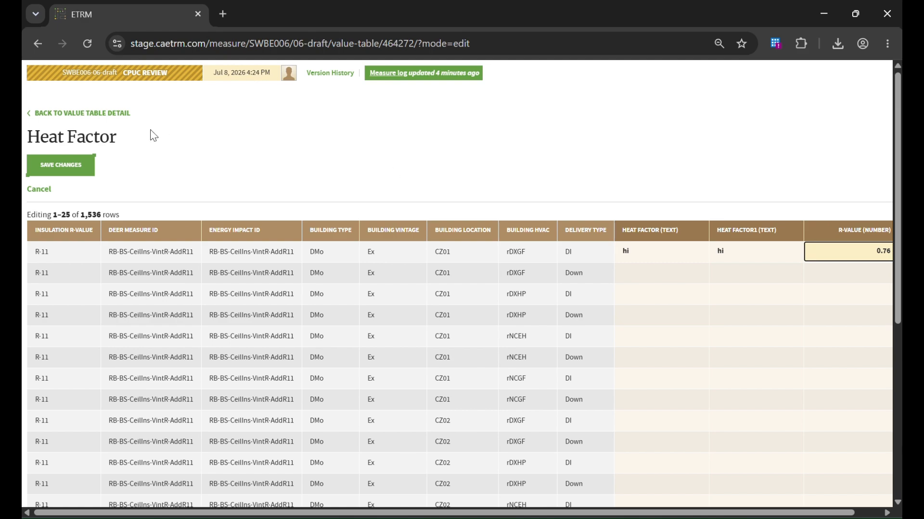
left_click(42, 163)
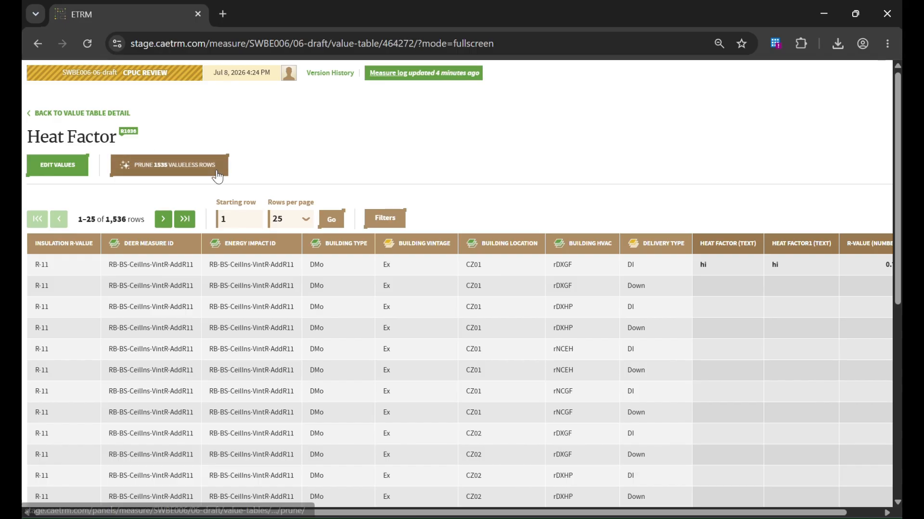
Prune the valueless rows from the Heat Factor table and permute the missing rows back in
left_click(188, 176)
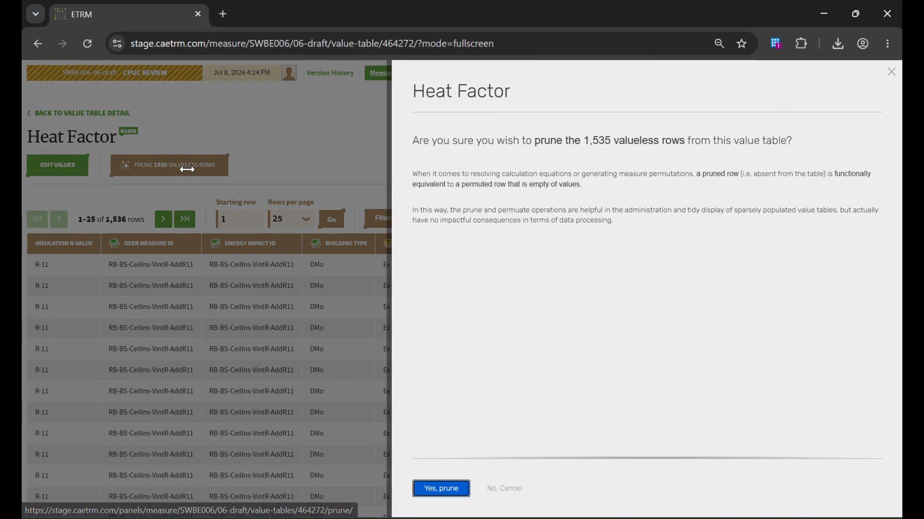
left_click(433, 488)
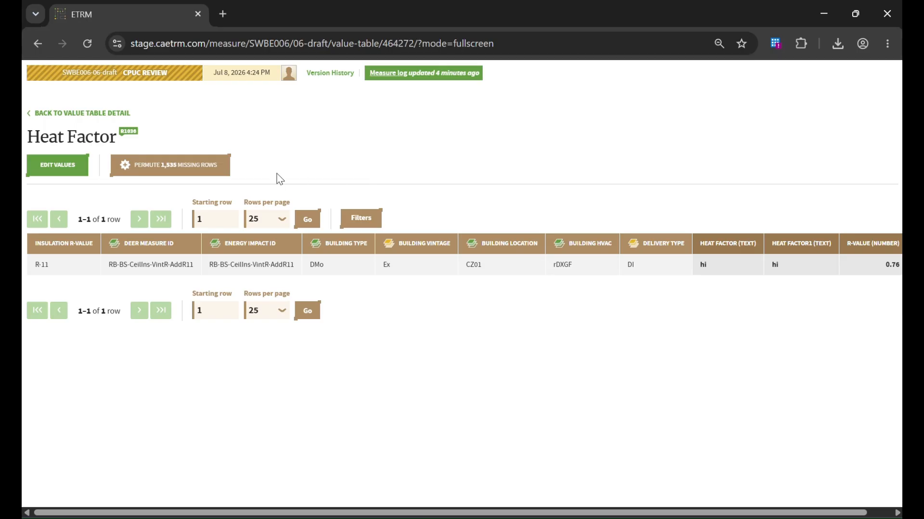
left_click(217, 171)
left_click(442, 489)
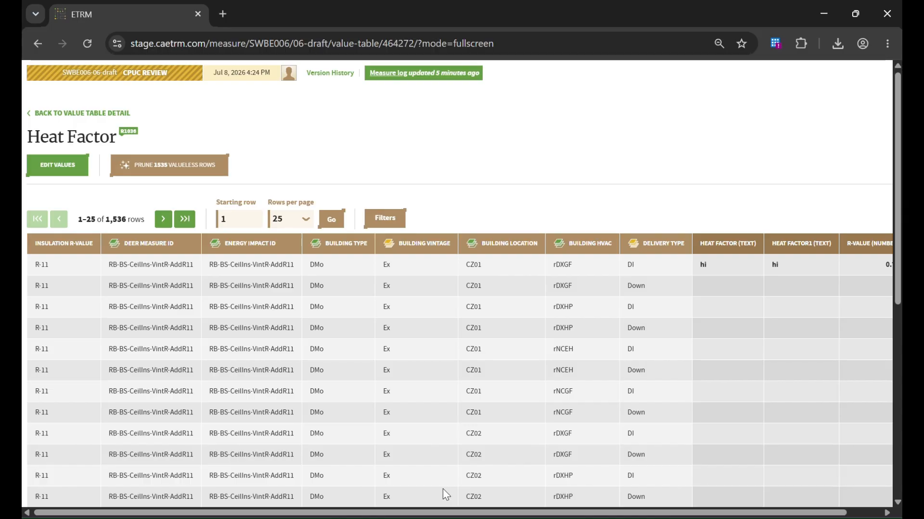
Filter the table rows by the keyword "hi" in the Heat Factor column, and remove that filter again
left_click(393, 232)
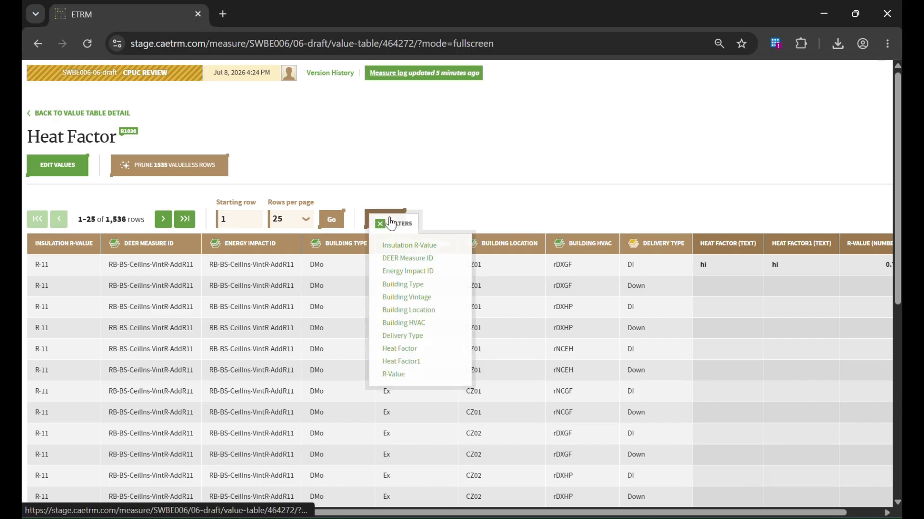
left_click(411, 355)
left_click(435, 273)
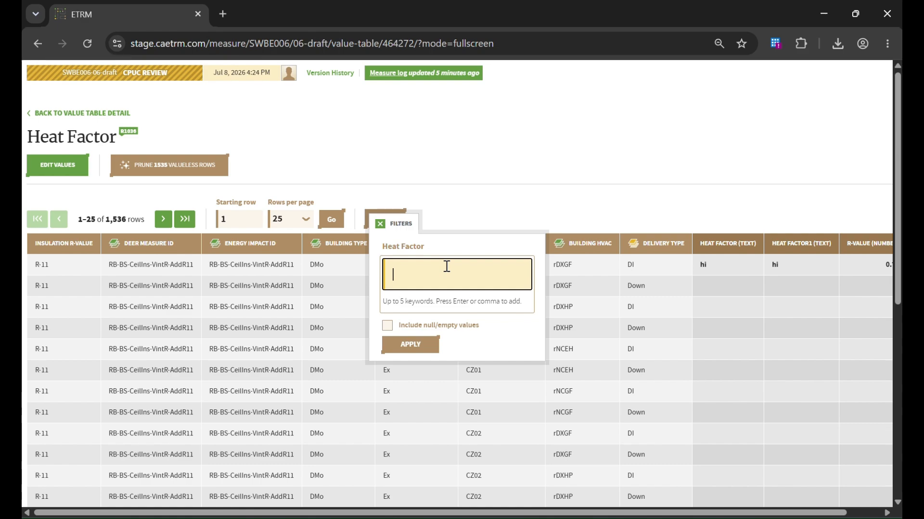
type("hi")
key("Return")
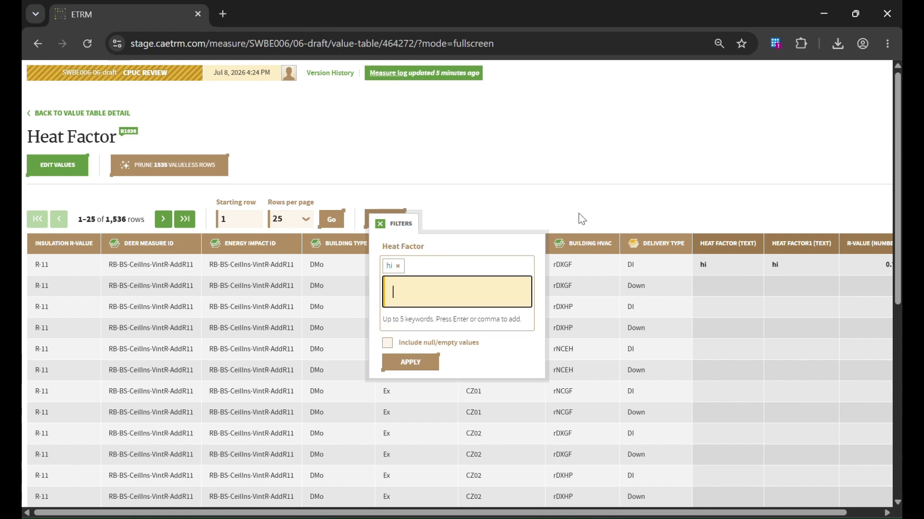
left_click(432, 367)
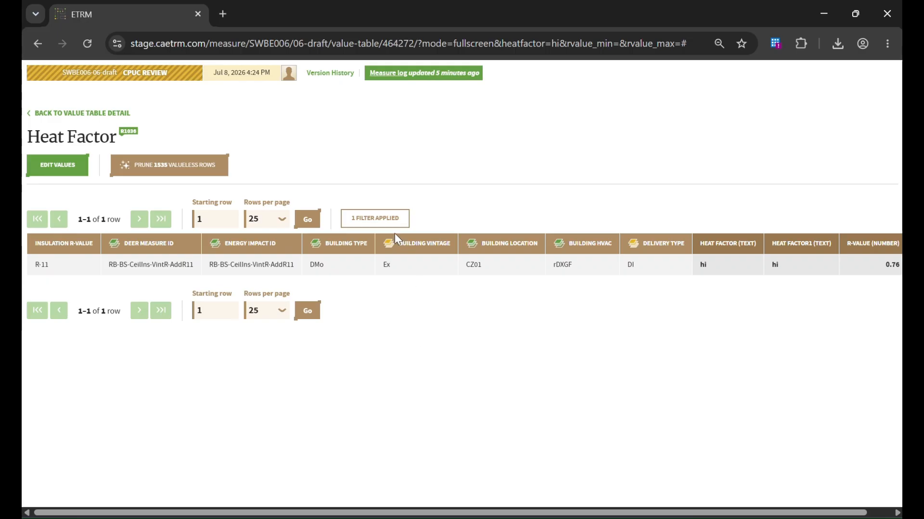
left_click(383, 226)
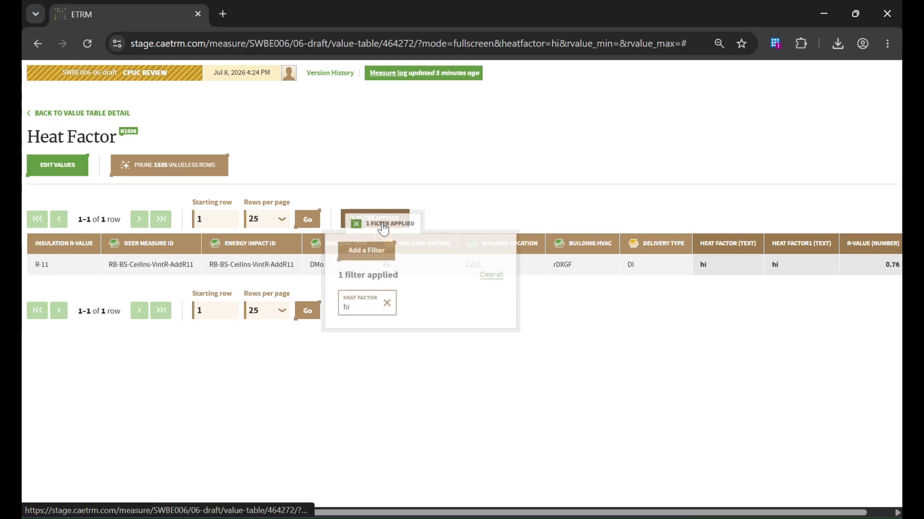
left_click(387, 303)
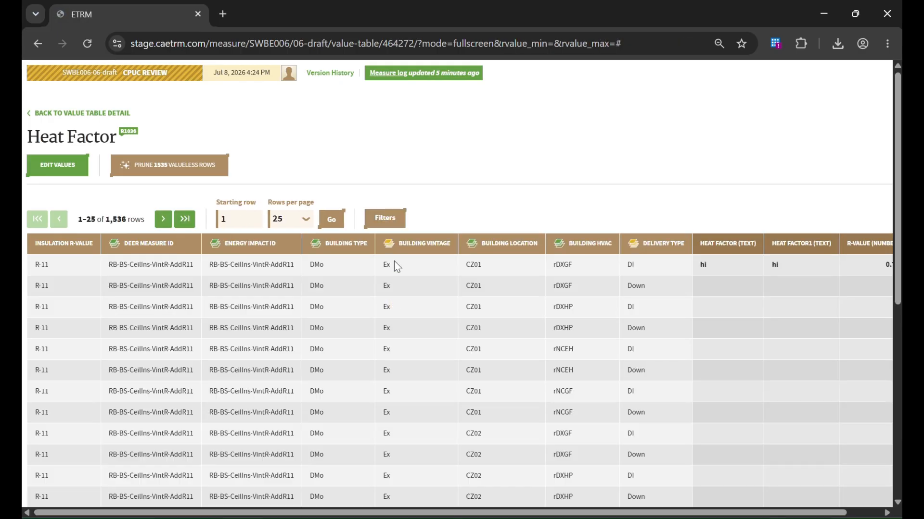
Filter the table rows by null/empty values in the Heat Factor1 column, and remove that filter again
left_click(385, 218)
left_click(410, 367)
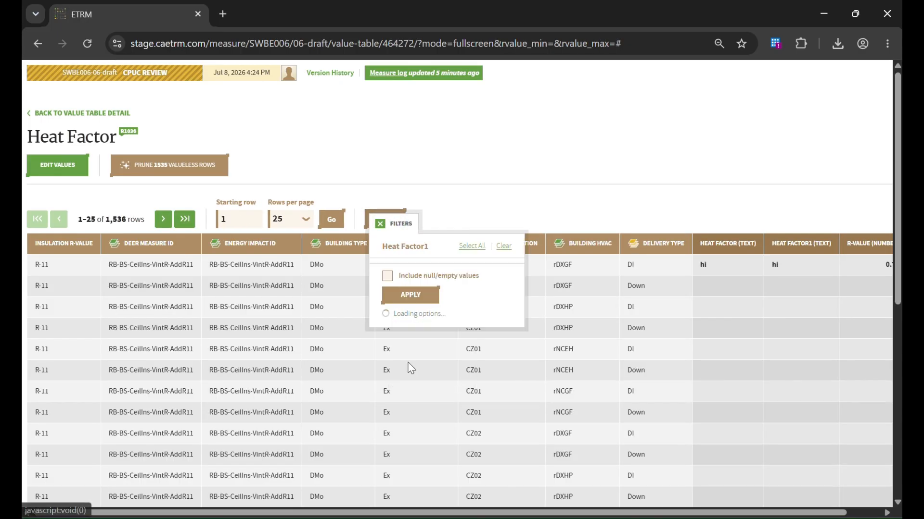
left_click(402, 272)
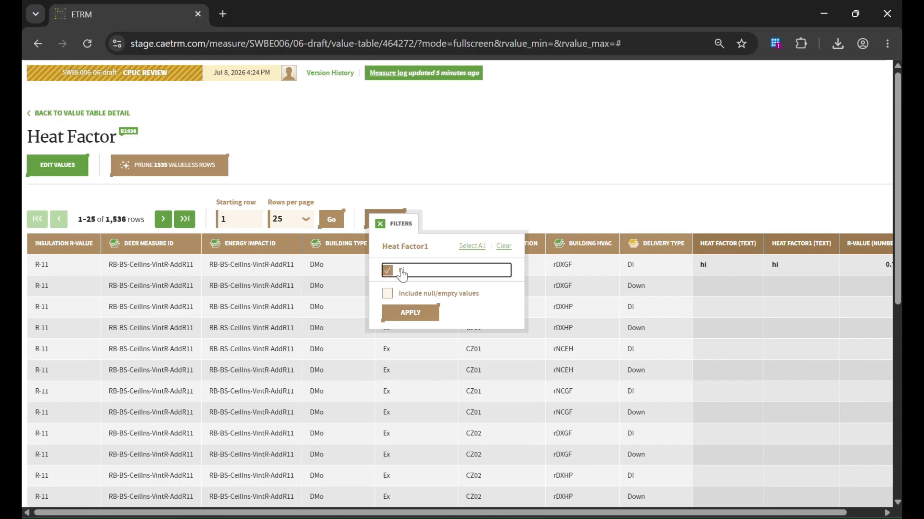
left_click(415, 278)
left_click(443, 299)
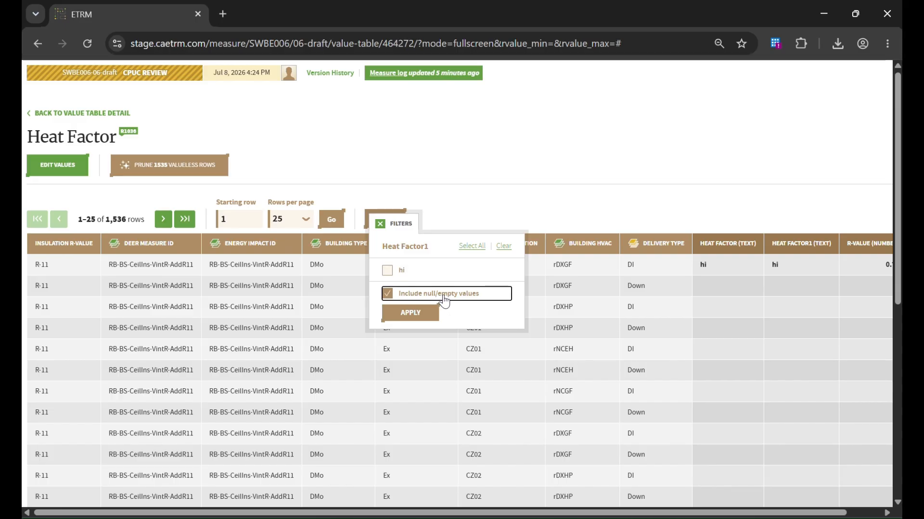
left_click(412, 314)
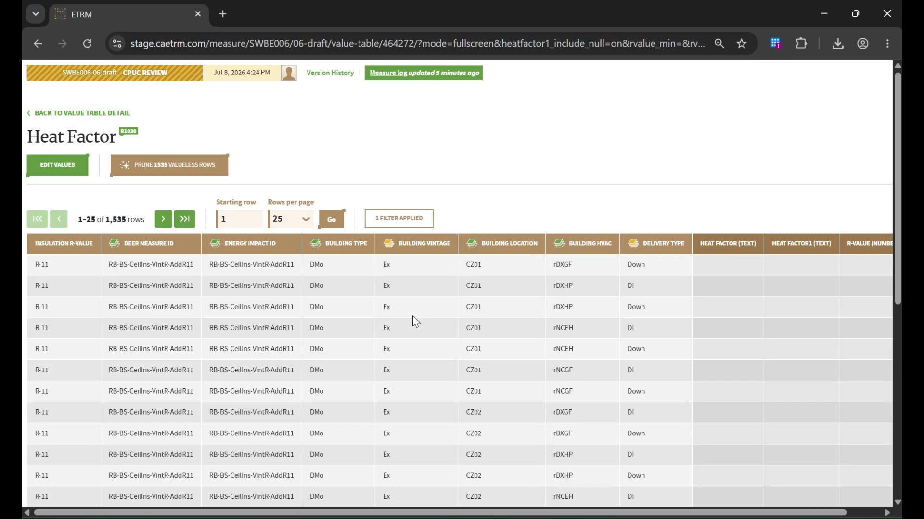
left_click(410, 219)
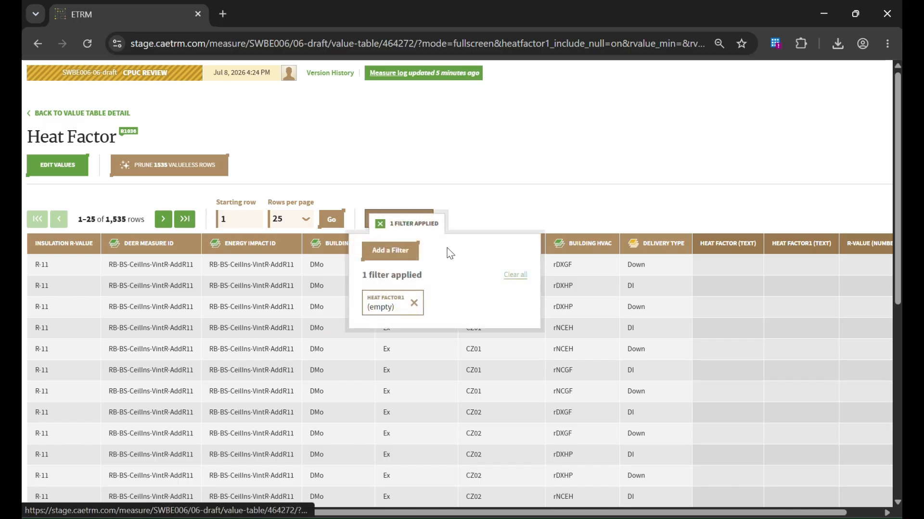
left_click(414, 303)
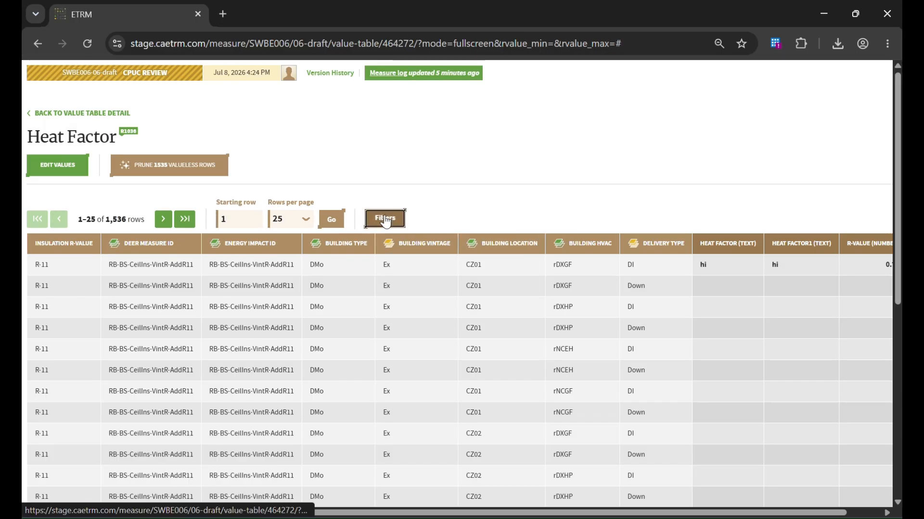
left_click(385, 219)
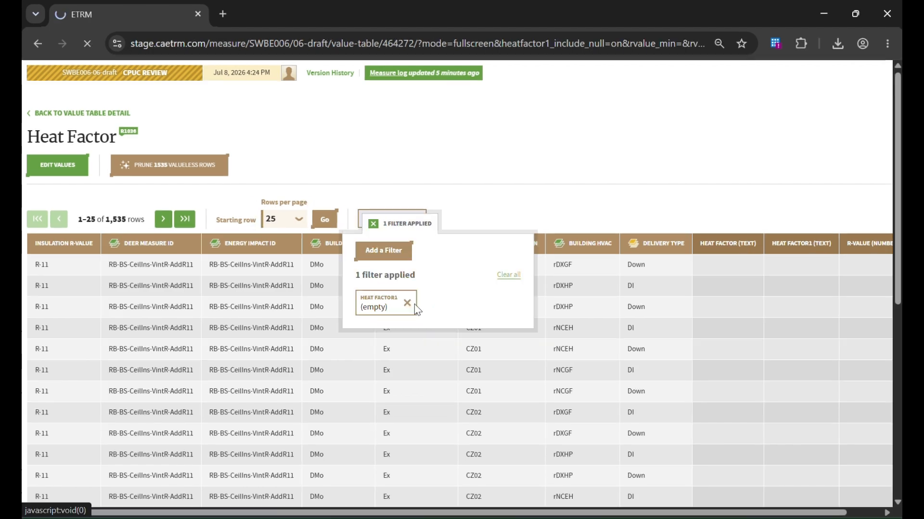
left_click(414, 304)
Filter the table rows by R-Value from 0 to 2, and remove that filter again
left_click(386, 219)
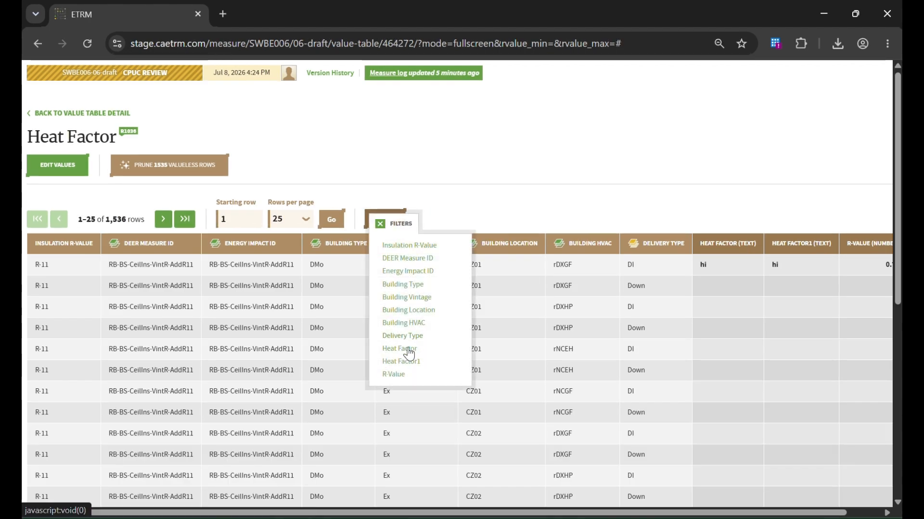
left_click(392, 374)
left_click(424, 277)
type("0")
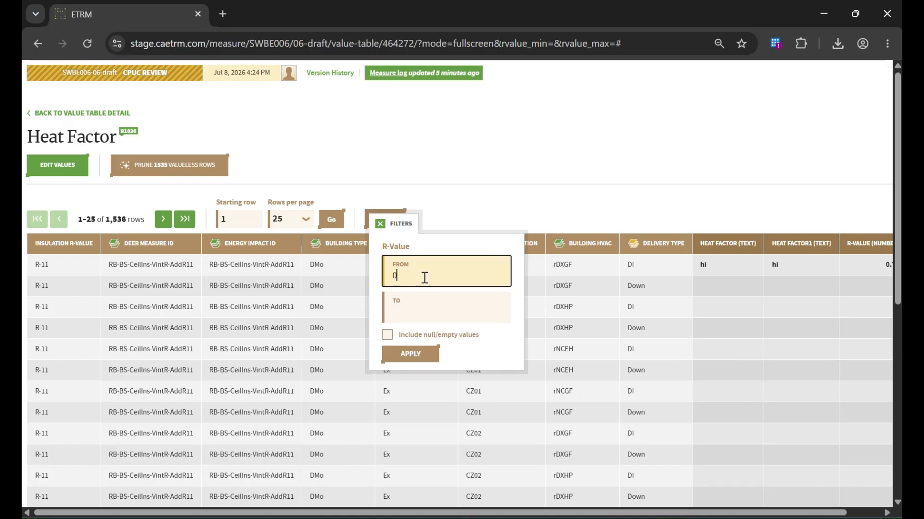
left_click(434, 303)
type("2")
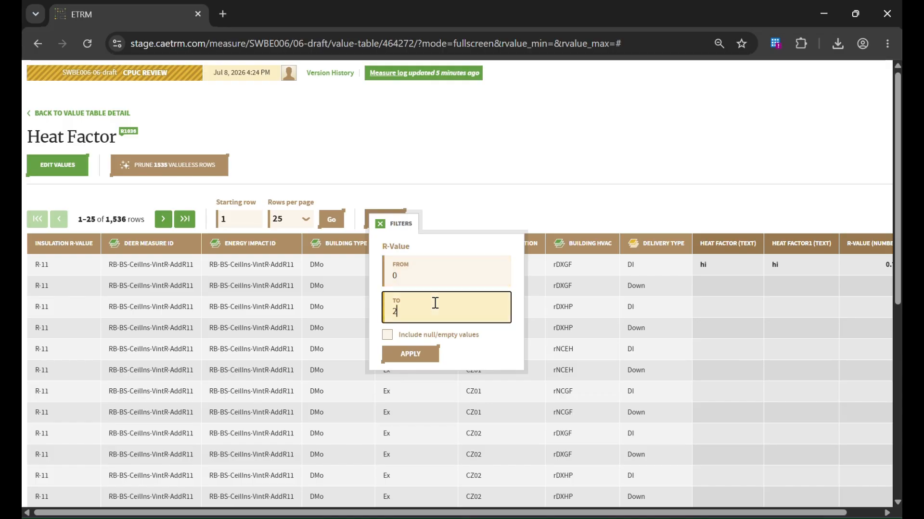
left_click(416, 355)
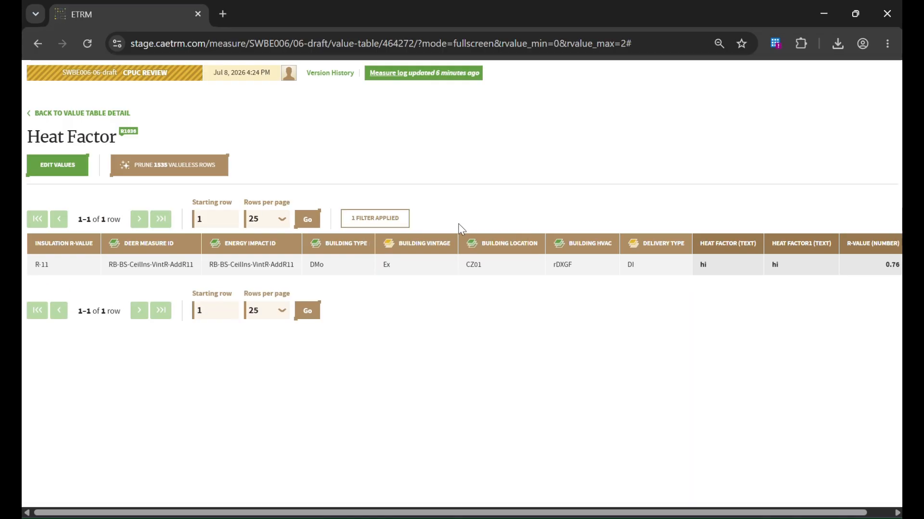
left_click(383, 222)
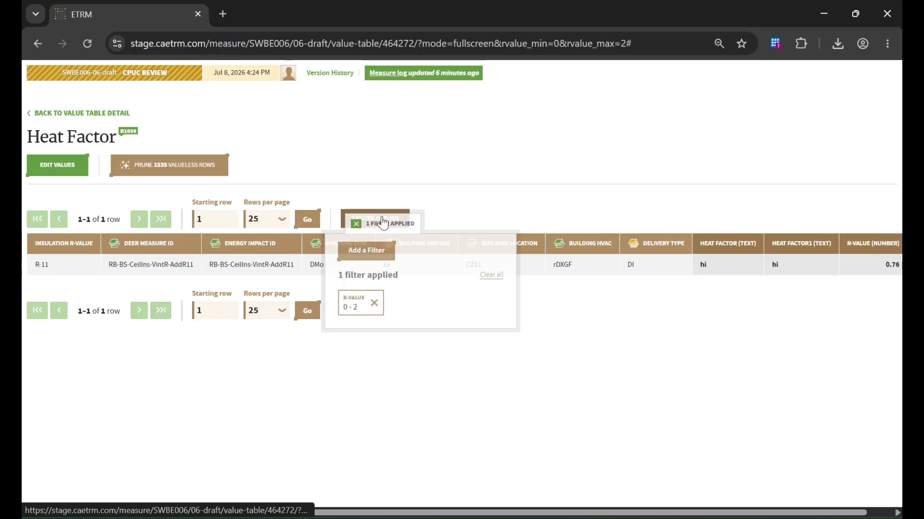
left_click(375, 308)
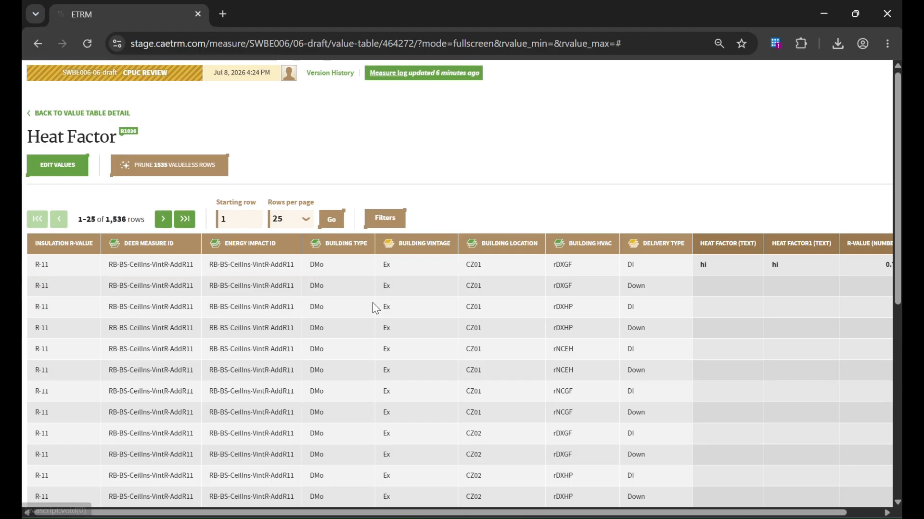
Return to the Heat Factor detail page, open the table's import and export operations, and save the value table
left_click(96, 116)
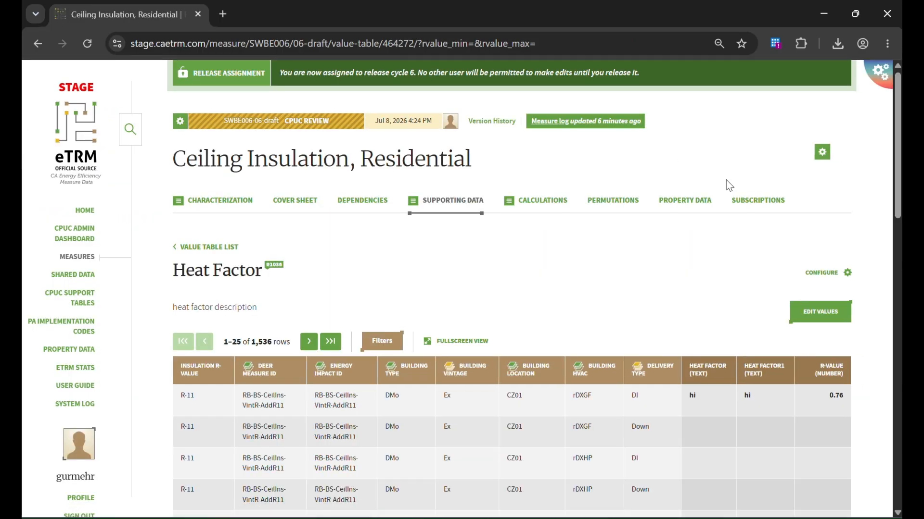
left_click(814, 277)
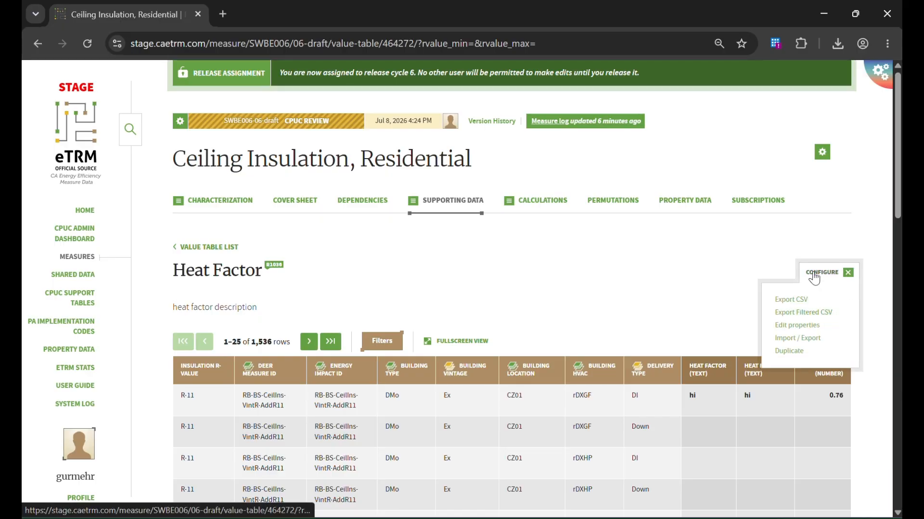
scroll(814, 278, "down", 1)
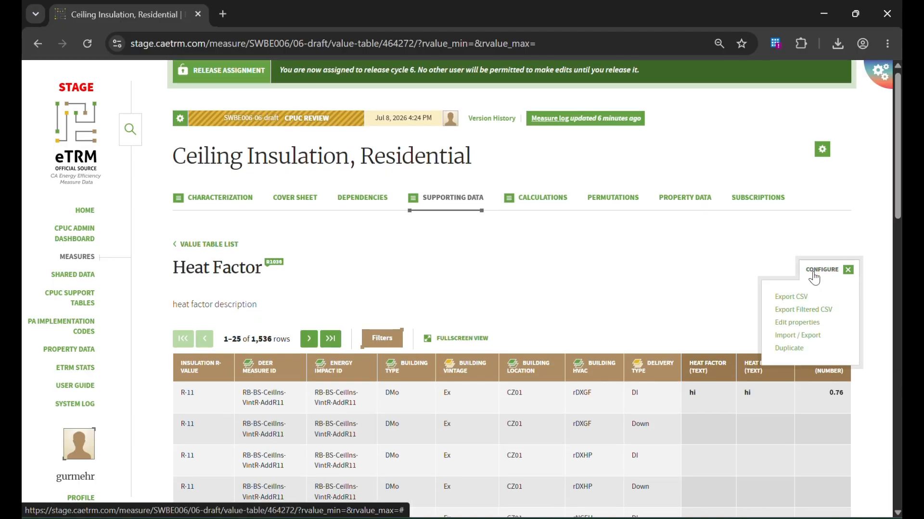
scroll(813, 278, "down", 1)
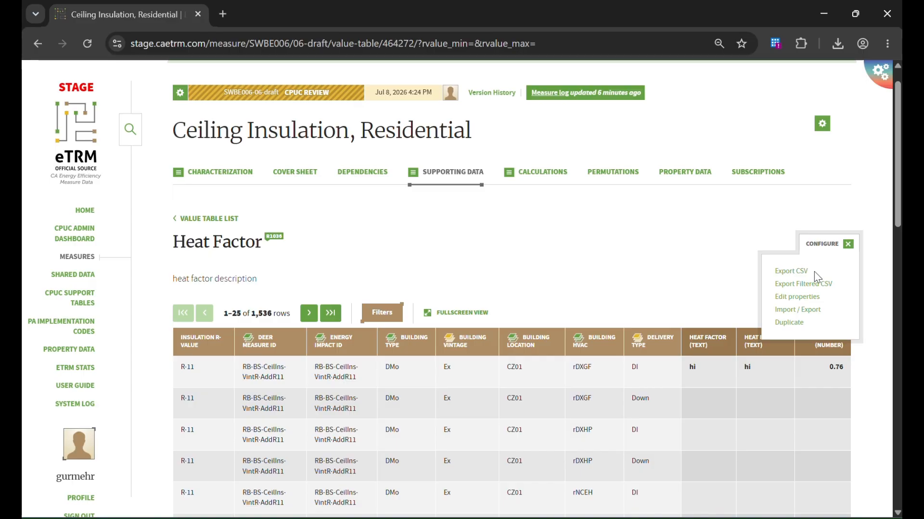
left_click(804, 309)
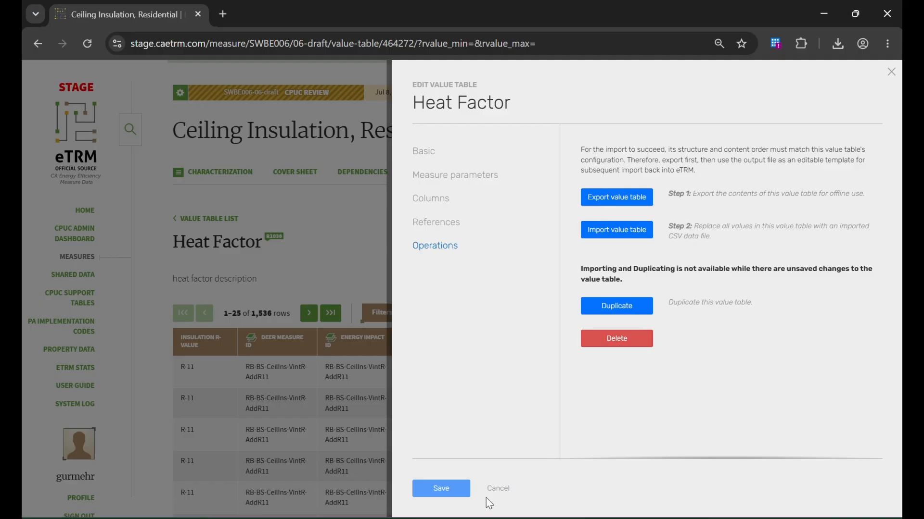
left_click(623, 346)
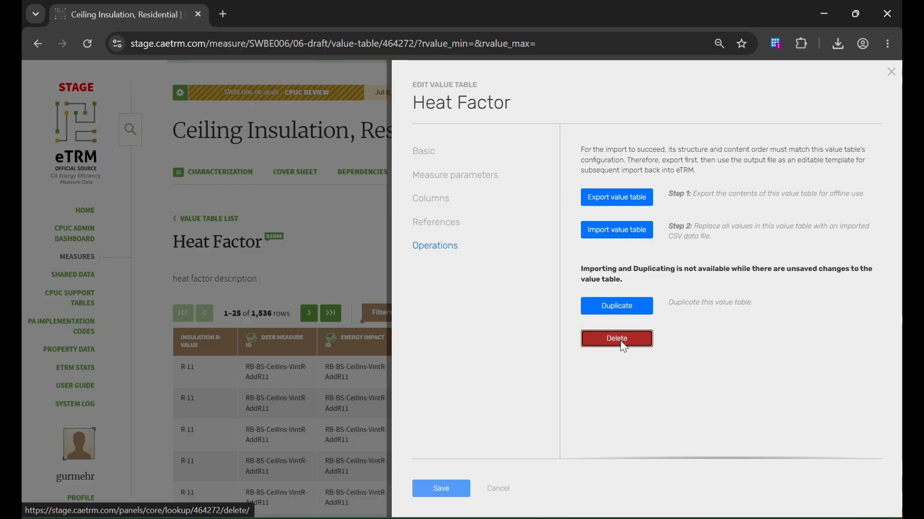
left_click(444, 490)
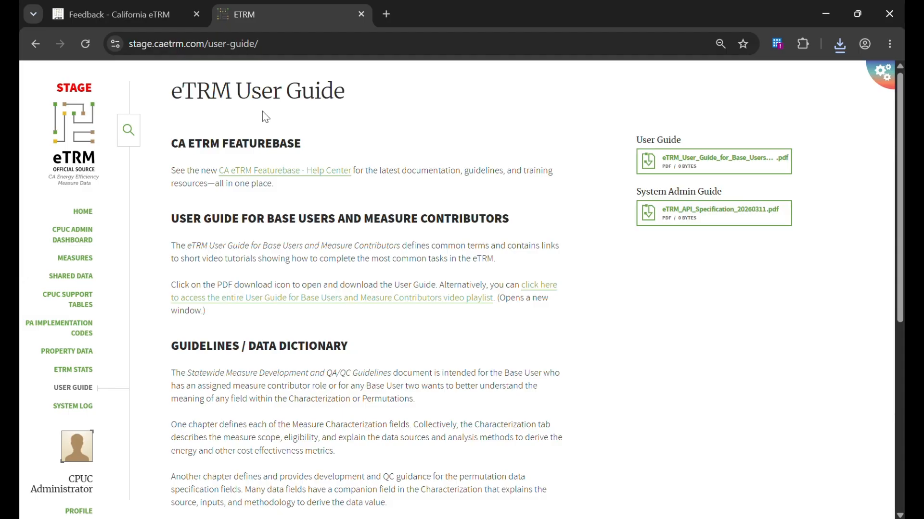
Switch to the California eTRM Featurebase site and open the eTRM Templates and Guidelines article from its measure development resources
left_click(175, 6)
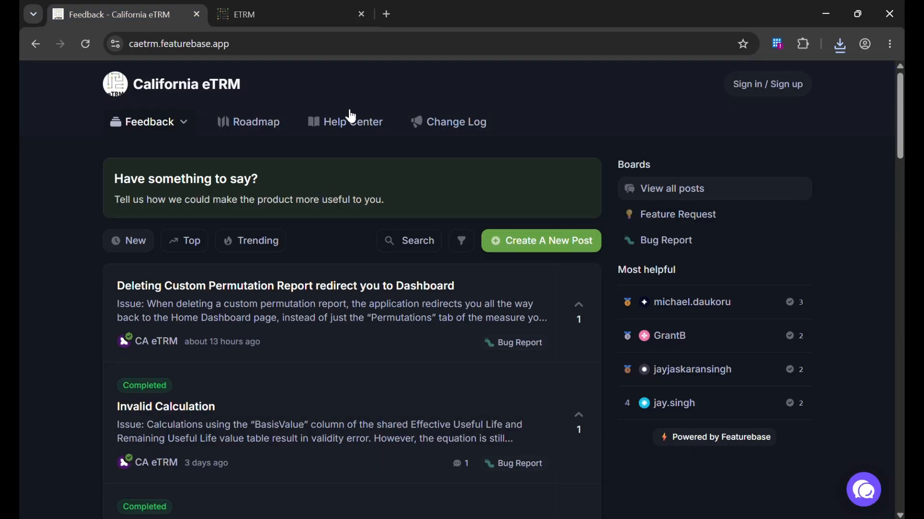
left_click(358, 128)
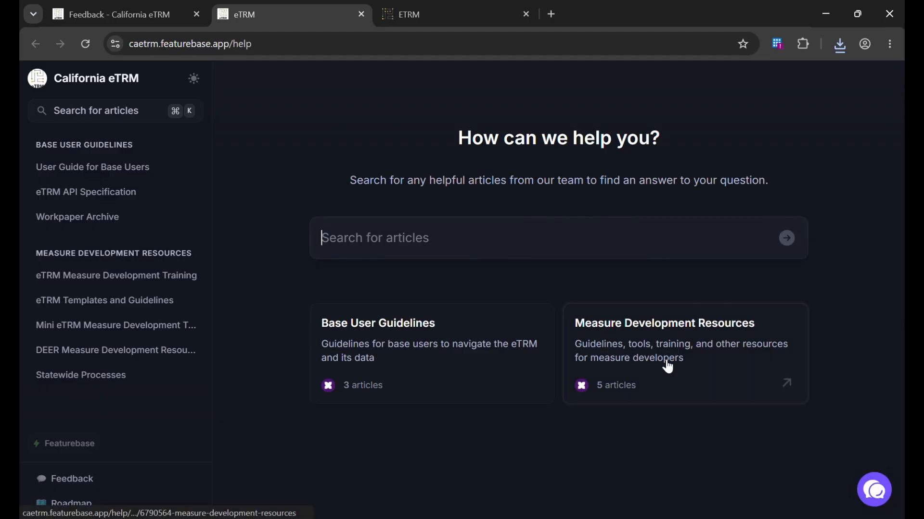
left_click(702, 372)
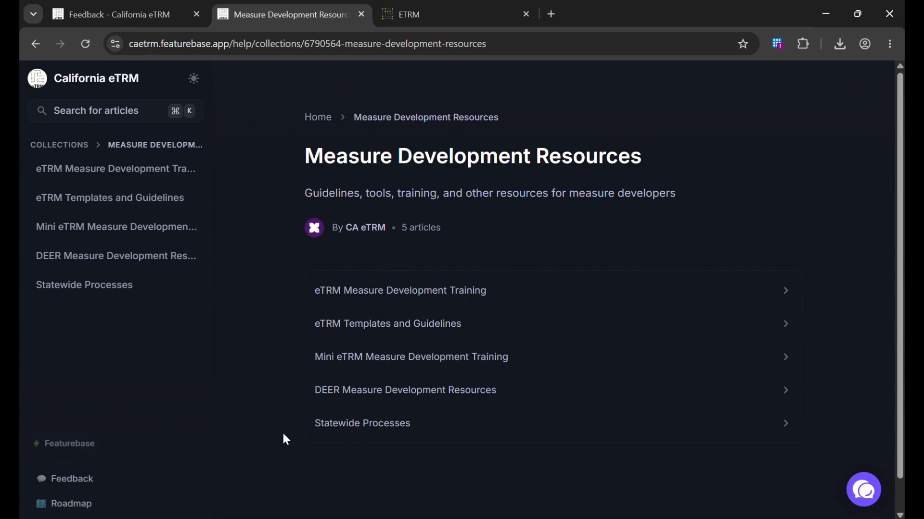
left_click(426, 332)
Go to the Statewide Measure Development and QA/QC Guidelines section and open its downloaded v3.0 PDF
scroll(599, 263, "down", 4)
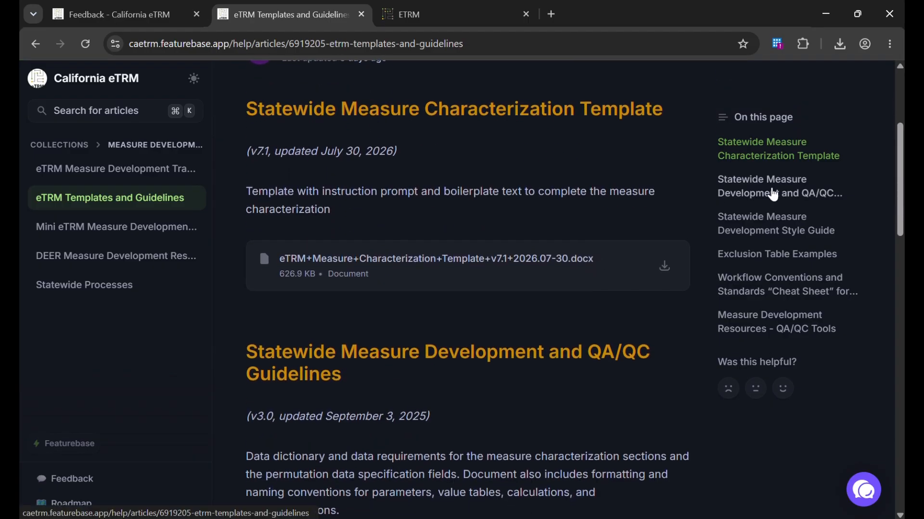
left_click(773, 195)
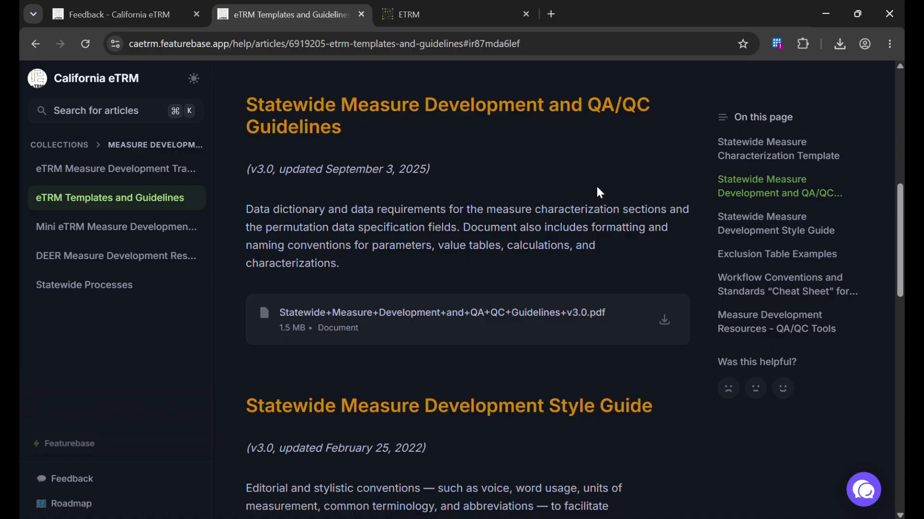
left_click(839, 47)
left_click(734, 117)
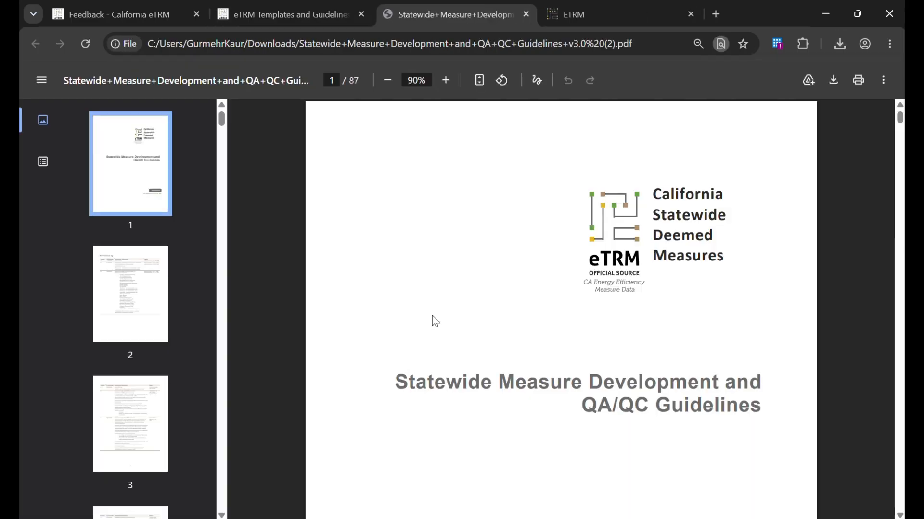
Search the guidelines PDF for "conventions", refine the search to "value table conventions", and examine that section's table of names, APIs and units
key("ctrl+f")
type("conventions")
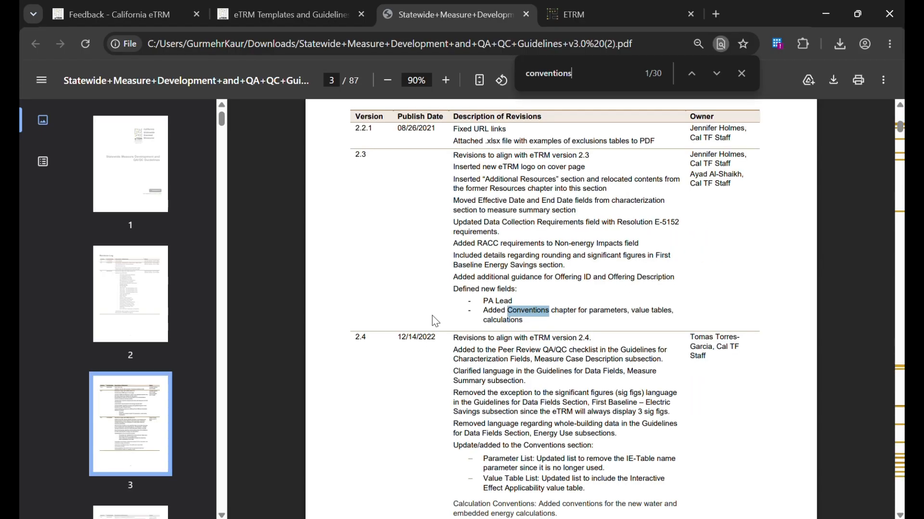
key("BackSpace")
key("BackSpace")
key("BackSpace")
key("BackSpace")
key("BackSpace")
key("BackSpace")
key("BackSpace")
key("BackSpace")
key("BackSpace")
key("BackSpace")
key("BackSpace")
type("value")
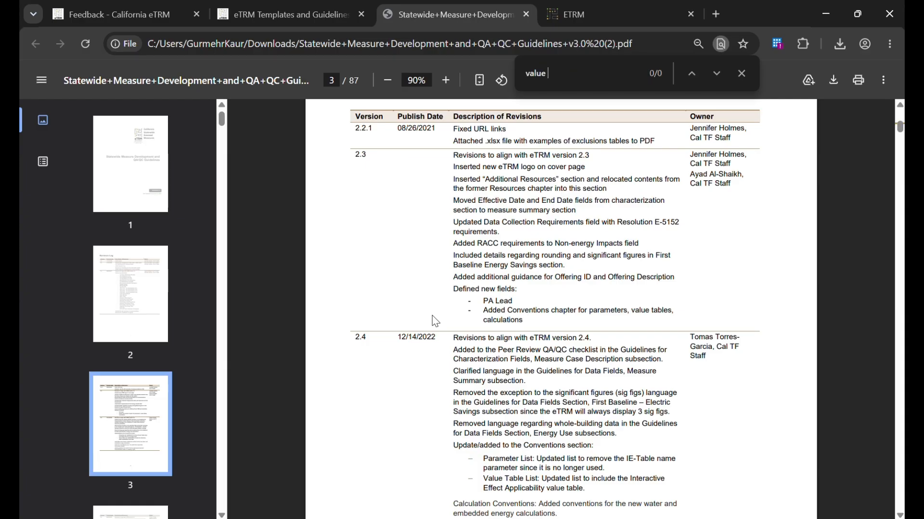
type(" table conventions")
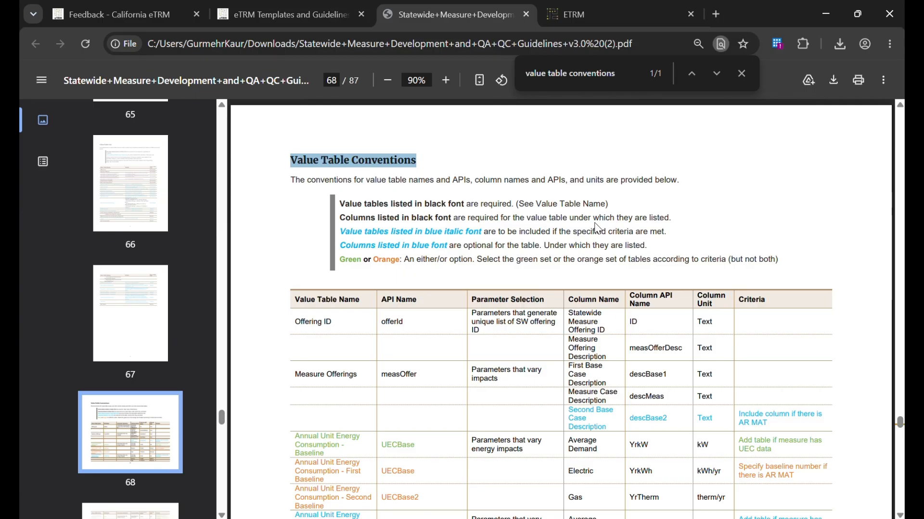
scroll(597, 229, "down", 2)
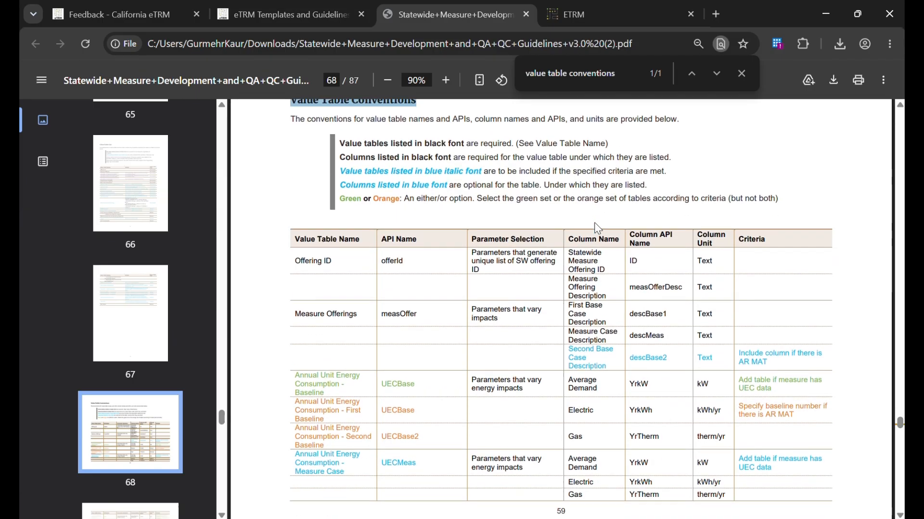